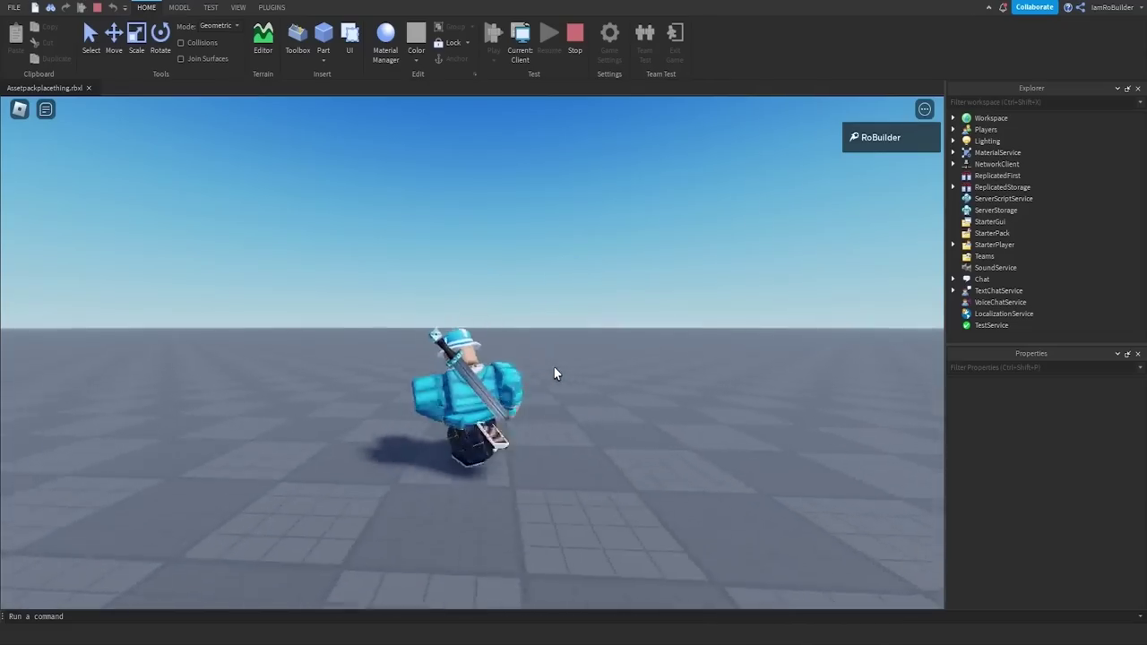
{"action": "key", "text": "s"}
{"action": "key", "text": "space"}
{"action": "scroll", "coordinate": [553, 374], "scroll_direction": "up", "scroll_amount": 5}
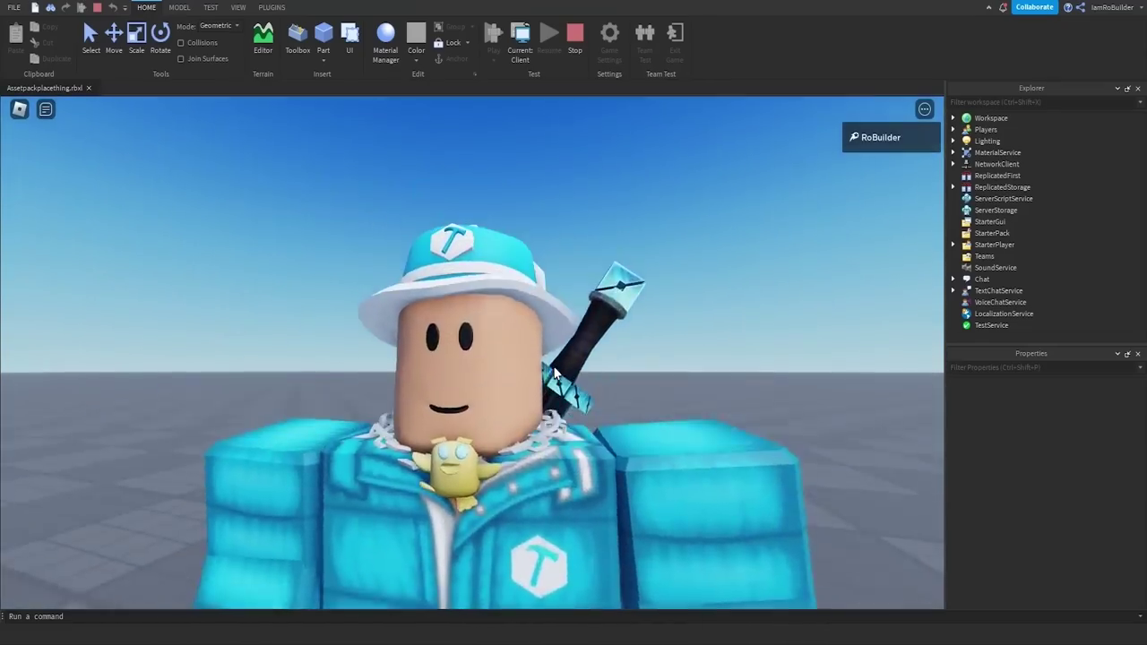
{"action": "right_click_drag", "start_coordinate": [554, 369], "coordinate": [613, 377]}
{"action": "key", "text": "space"}
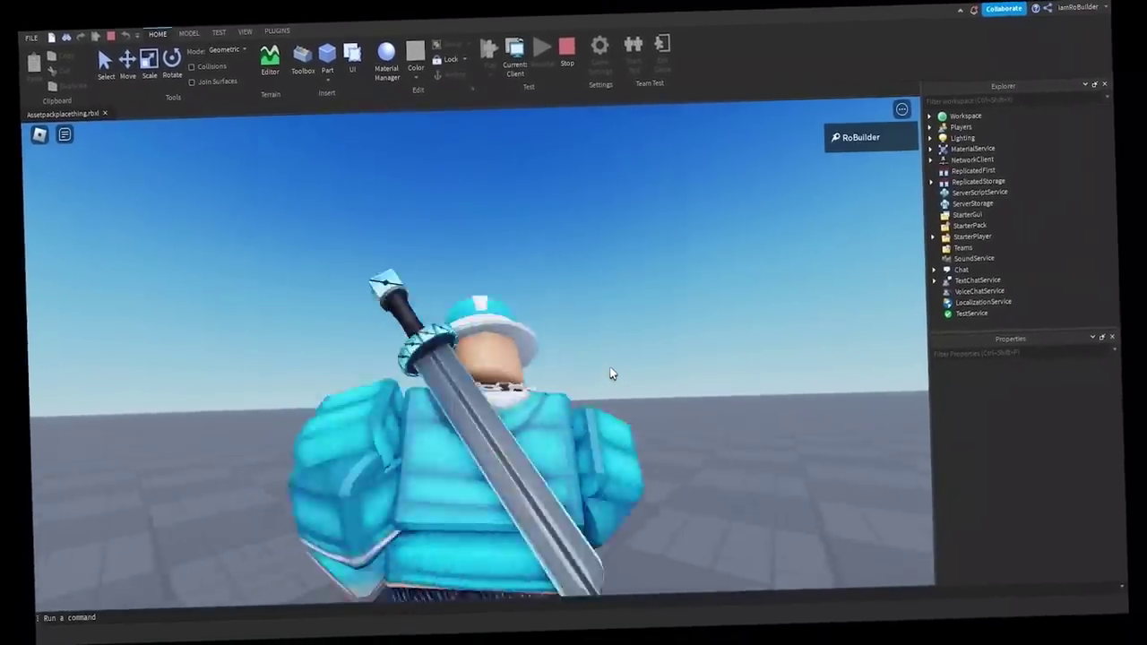
{"action": "key", "text": "space"}
{"action": "key", "text": "s"}
{"action": "key", "text": "w"}
{"action": "key", "text": "s"}
{"action": "key", "text": "w"}
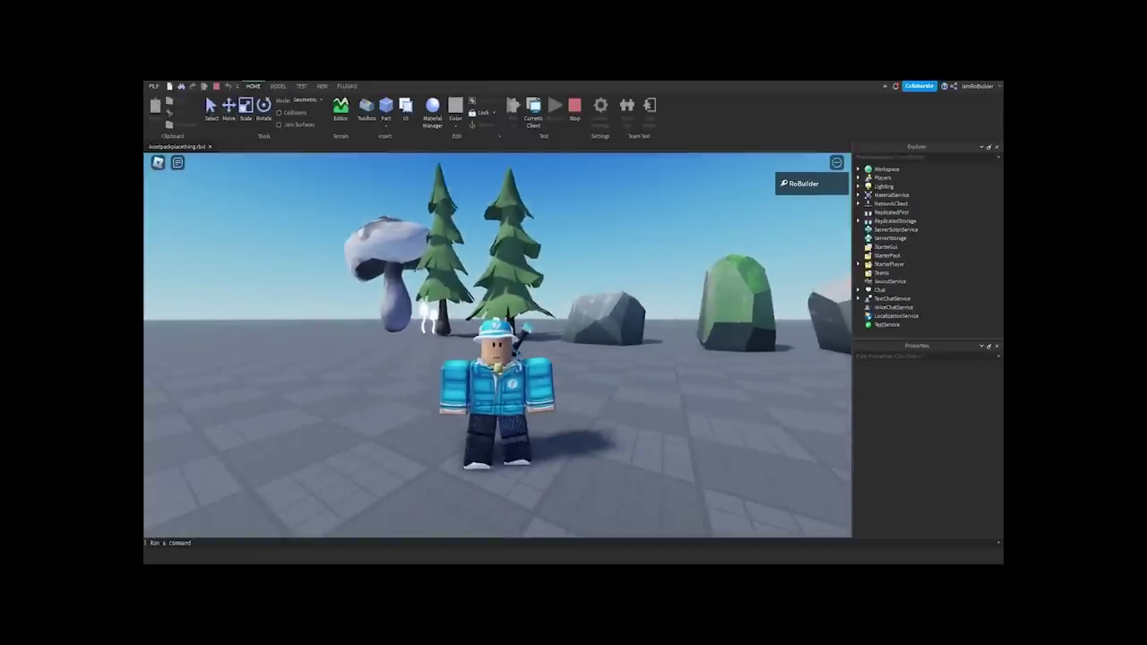
Walk the avatar along the asset lineup and survey the mushrooms, pine trees, rocks, fountain and house.
{"action": "key", "text": "a"}
{"action": "key", "text": "space"}
{"action": "scroll", "coordinate": [586, 339], "scroll_direction": "up", "scroll_amount": 3}
{"action": "key", "text": "w"}
{"action": "key", "text": "s"}
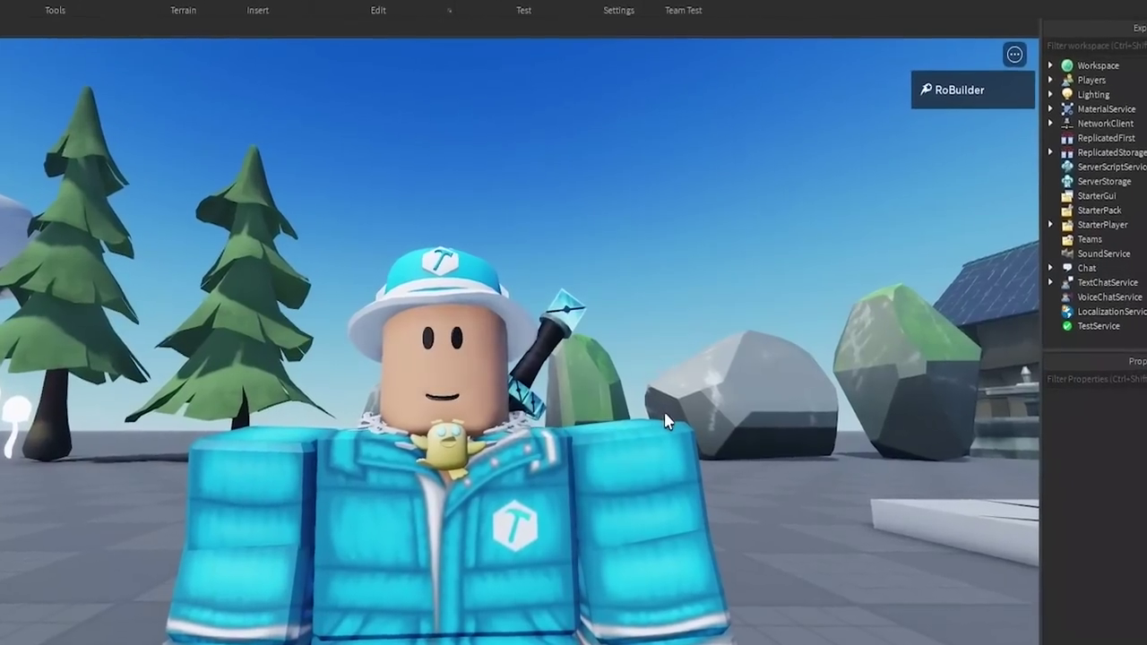
{"action": "key", "text": "w"}
{"action": "key", "text": "w"}
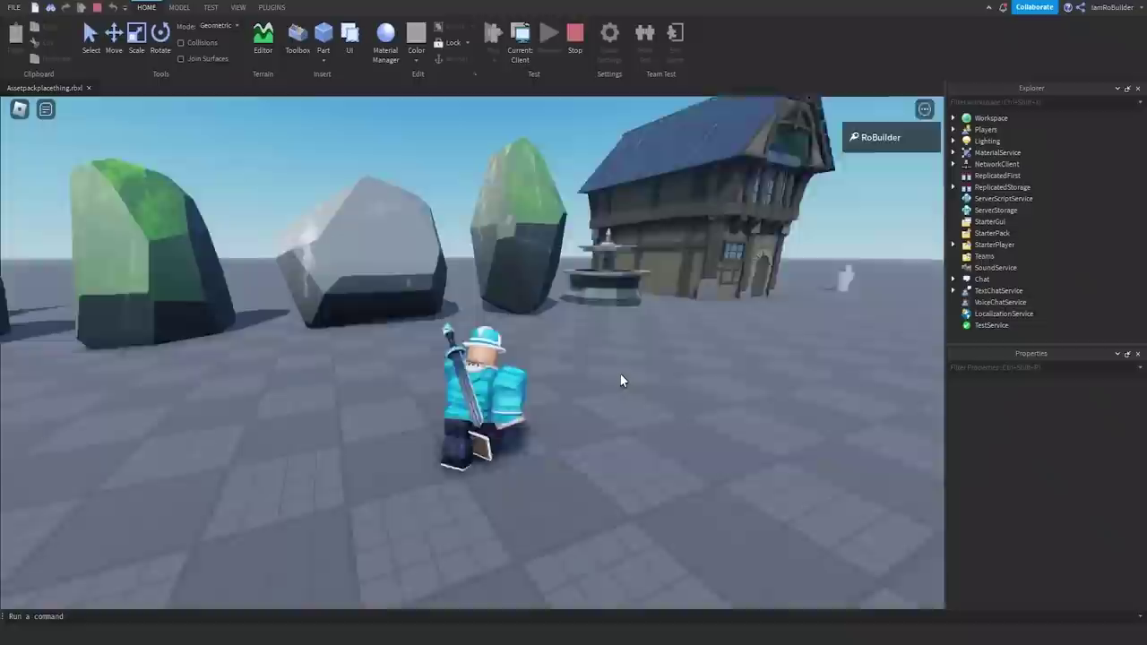
{"action": "scroll", "coordinate": [621, 381], "scroll_direction": "down", "scroll_amount": 5}
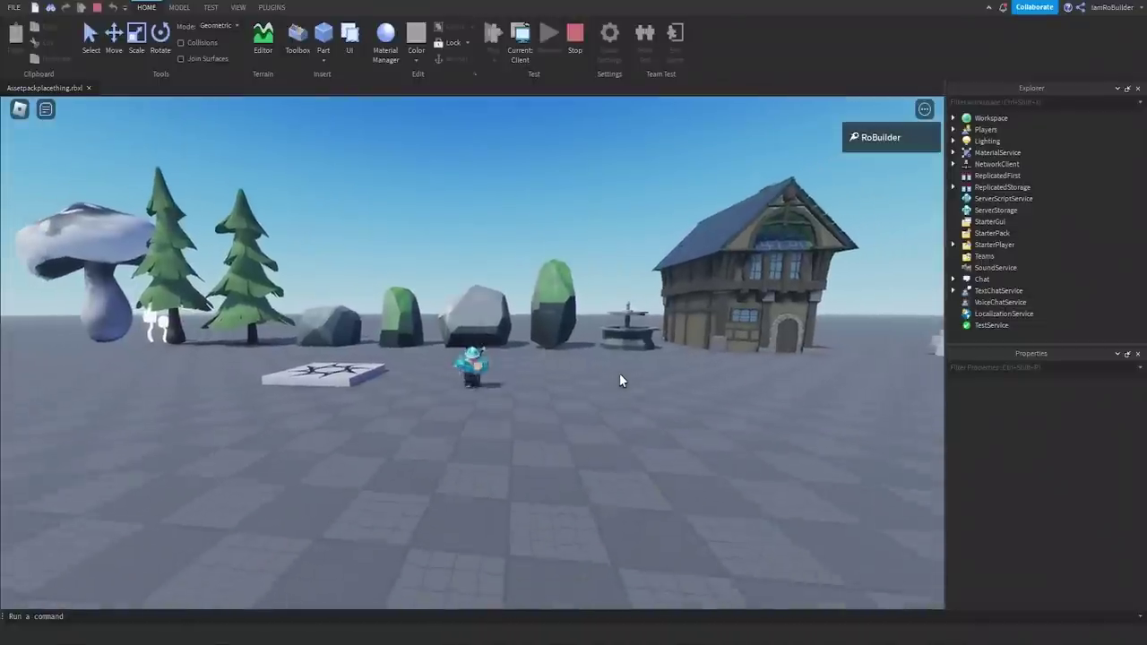
{"action": "scroll", "coordinate": [595, 380], "scroll_direction": "up", "scroll_amount": 4}
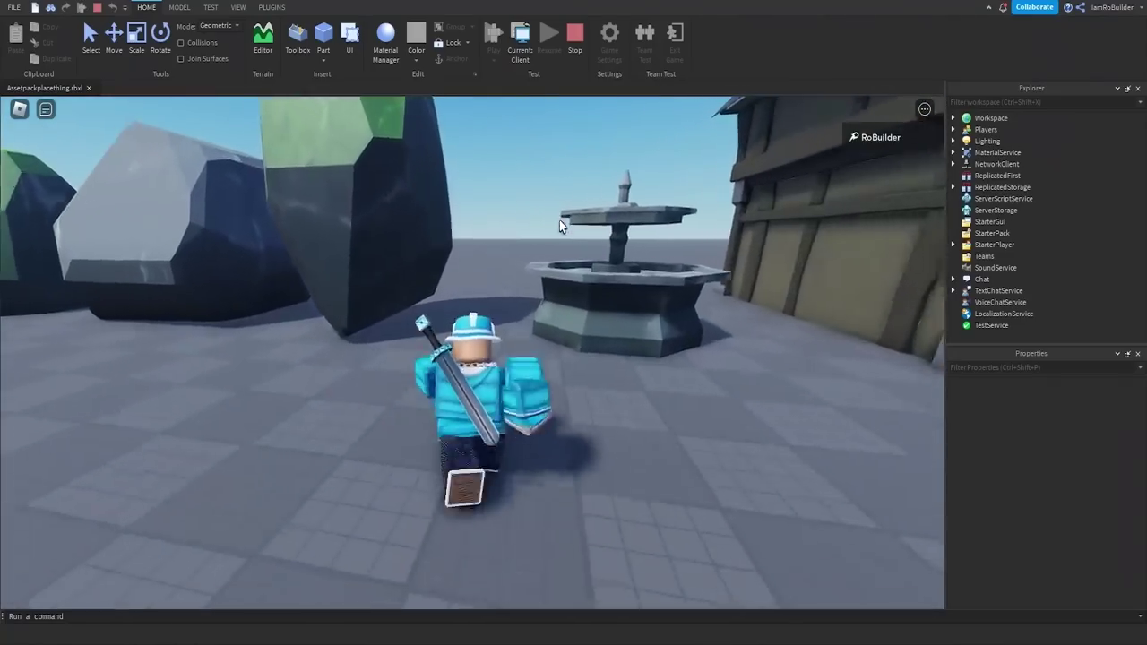
Bring the avatar up to the stone fountain and examine its basins from the side and from above.
{"action": "right_click_drag", "start_coordinate": [559, 221], "coordinate": [561, 224]}
{"action": "key", "text": "space"}
{"action": "scroll", "coordinate": [705, 497], "scroll_direction": "down", "scroll_amount": 3}
{"action": "right_click_drag", "start_coordinate": [733, 462], "coordinate": [733, 462]}
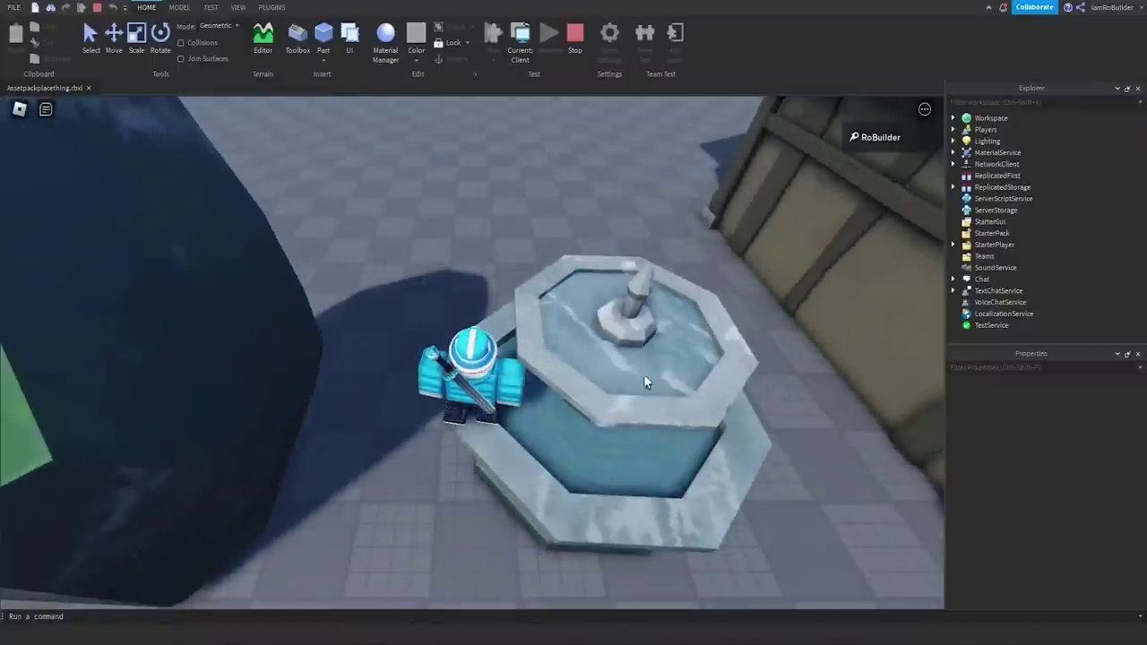
{"action": "right_click_drag", "start_coordinate": [614, 356], "coordinate": [613, 350]}
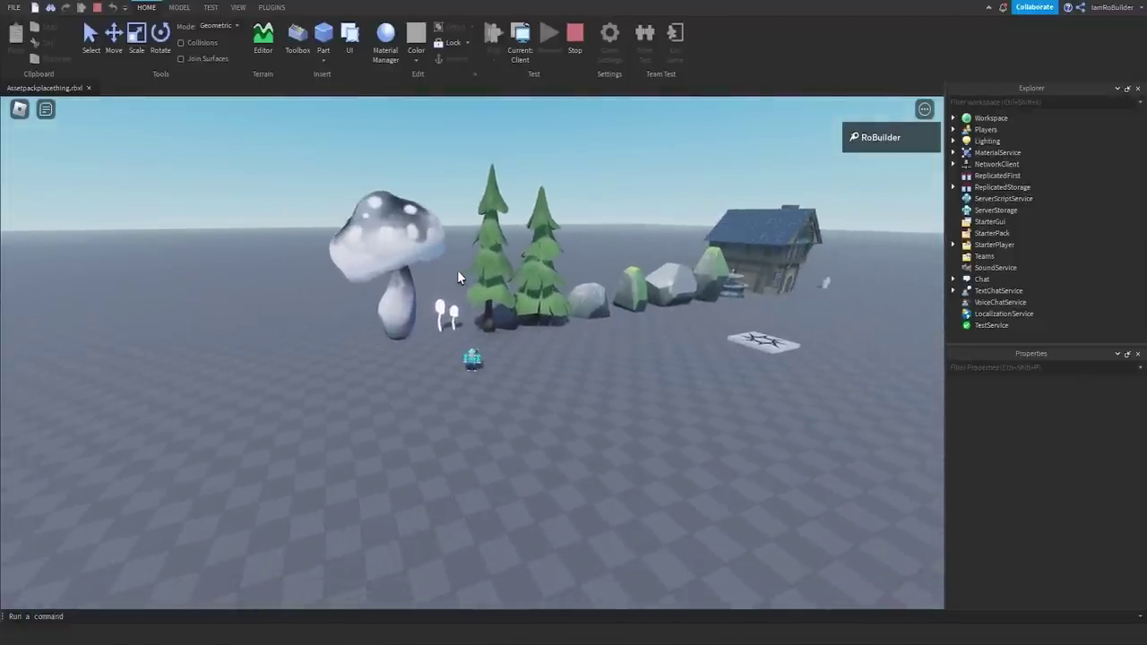
Examine the giant mushroom and pine trees up close, and view the whole asset lineup from a distance.
{"action": "scroll", "coordinate": [457, 270], "scroll_direction": "up", "scroll_amount": 5}
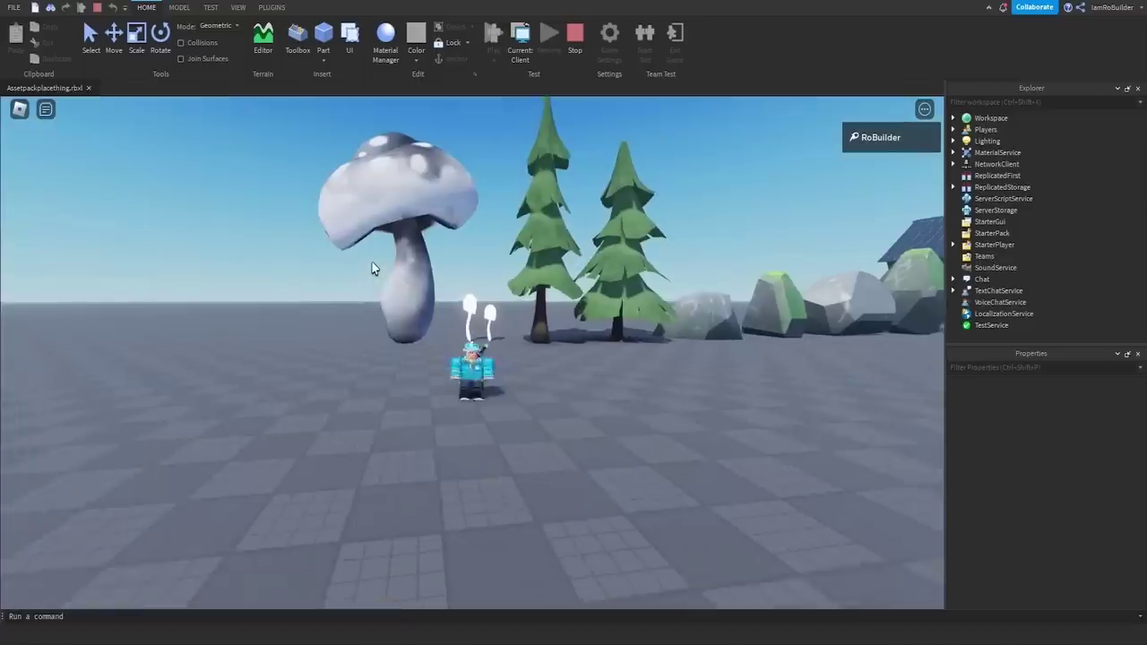
{"action": "scroll", "coordinate": [380, 256], "scroll_direction": "up", "scroll_amount": 2}
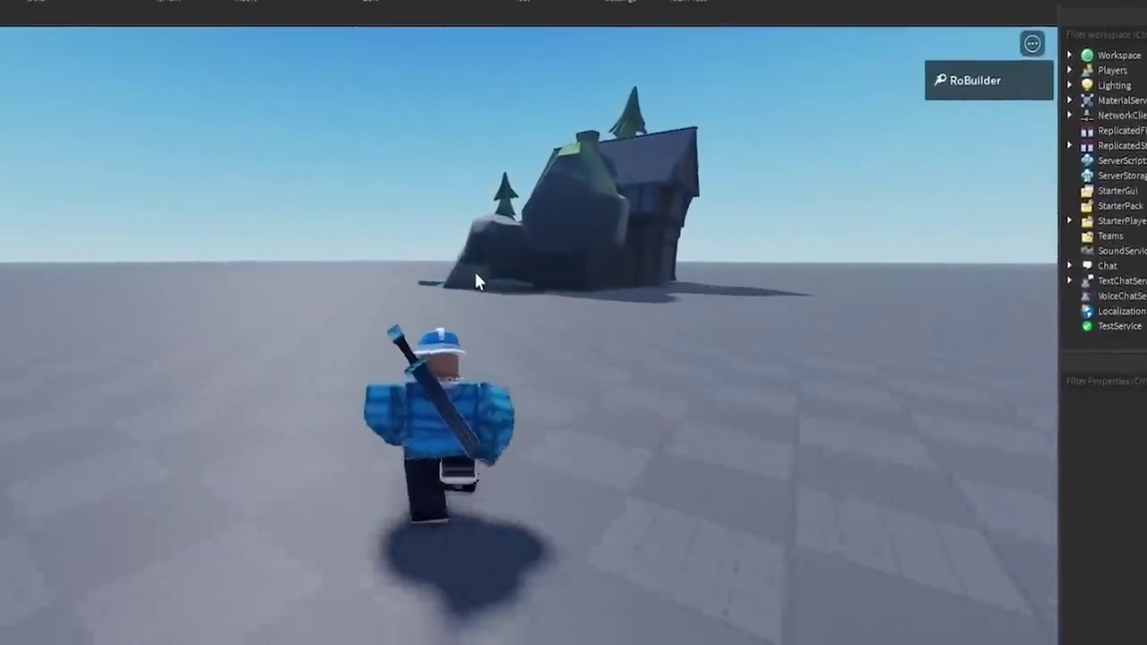
{"action": "key", "text": "space"}
{"action": "key", "text": "s"}
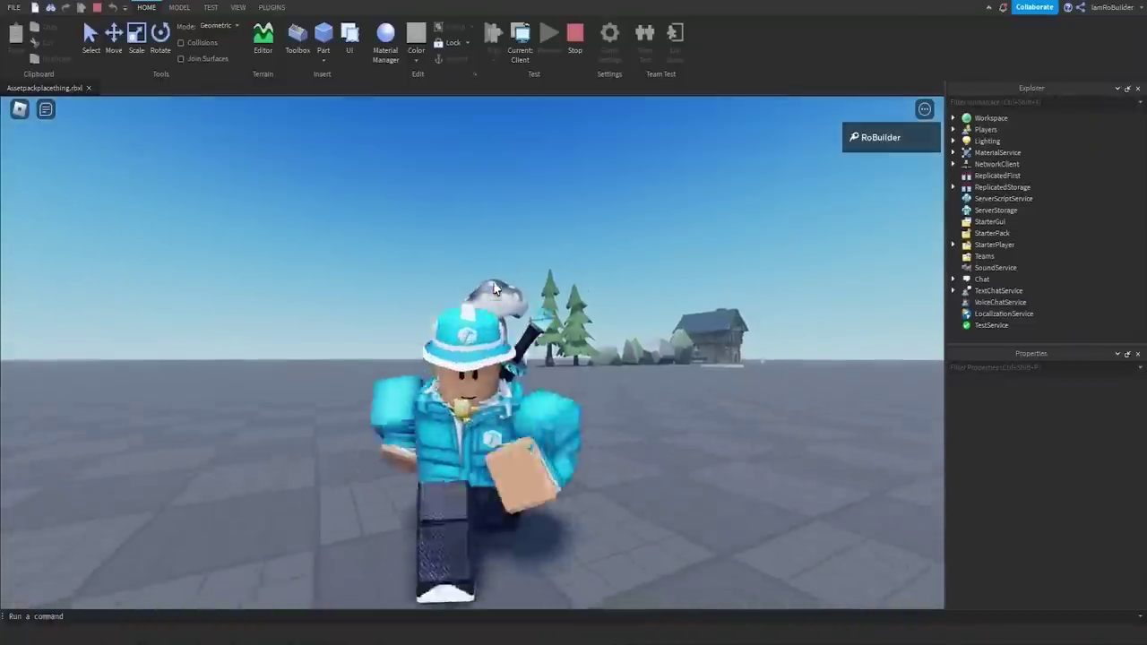
{"action": "right_click_drag", "start_coordinate": [494, 283], "coordinate": [495, 281]}
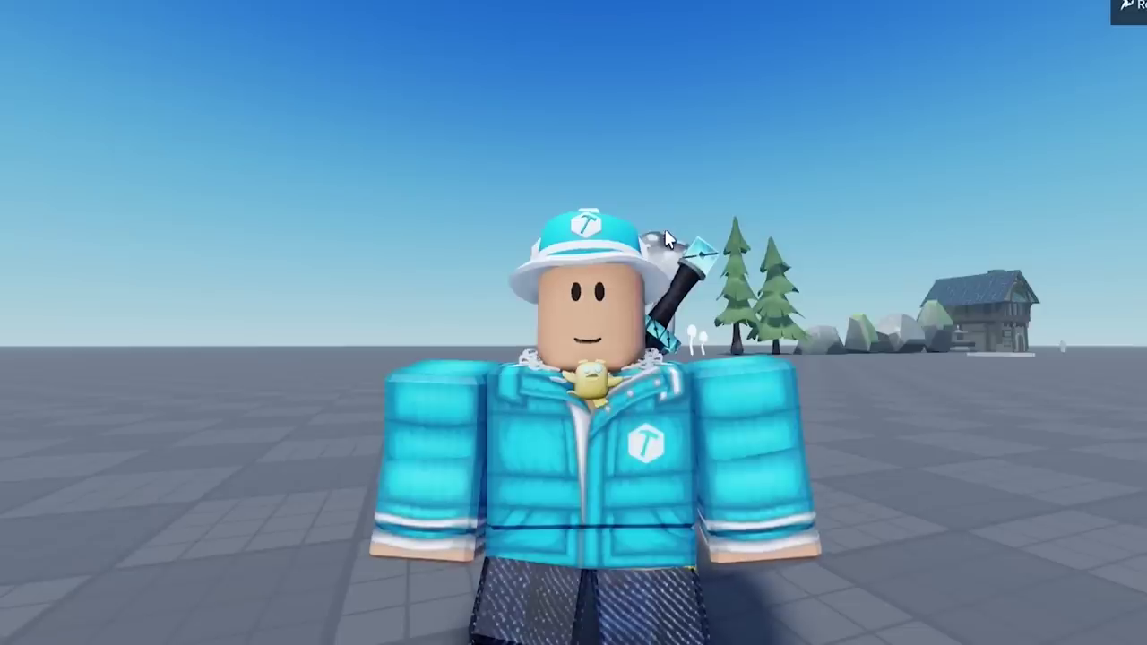
Walk the avatar to the assembled scene on the green base and examine the house, rocks and trees from the front.
{"action": "key", "text": "w"}
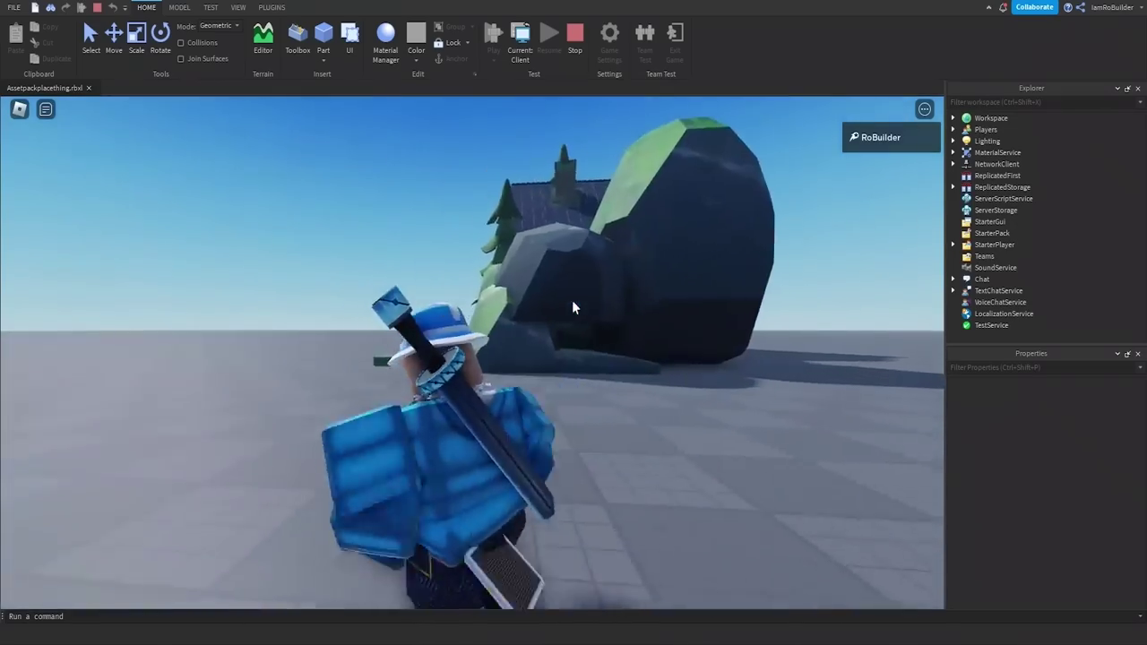
{"action": "right_click_drag", "start_coordinate": [572, 300], "coordinate": [572, 300]}
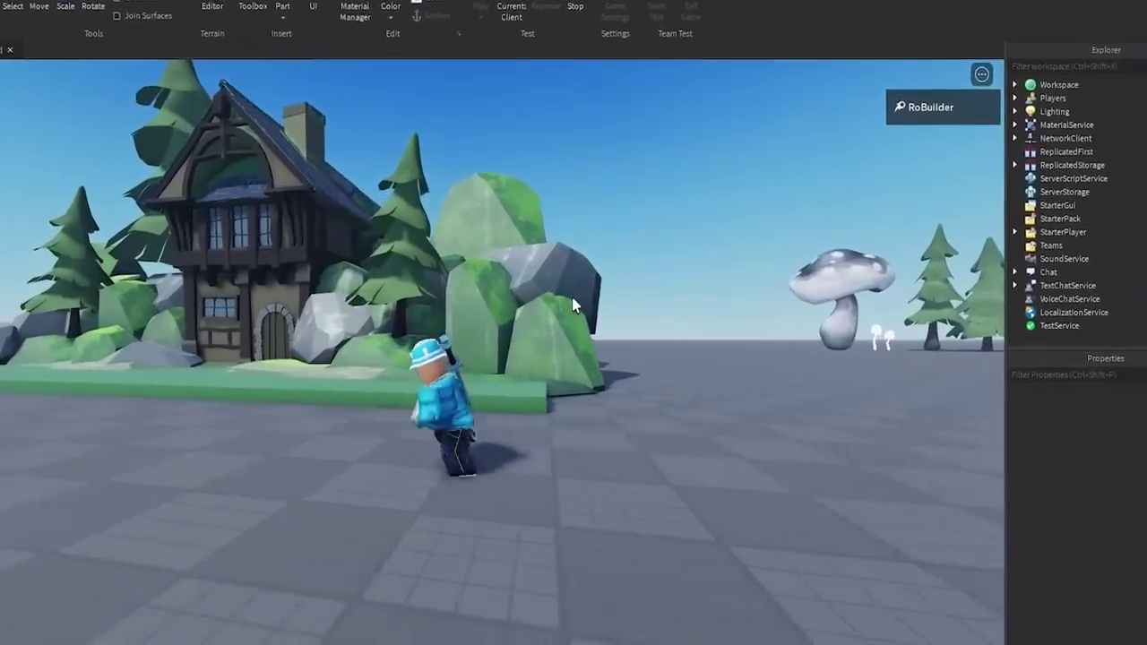
{"action": "key", "text": "a"}
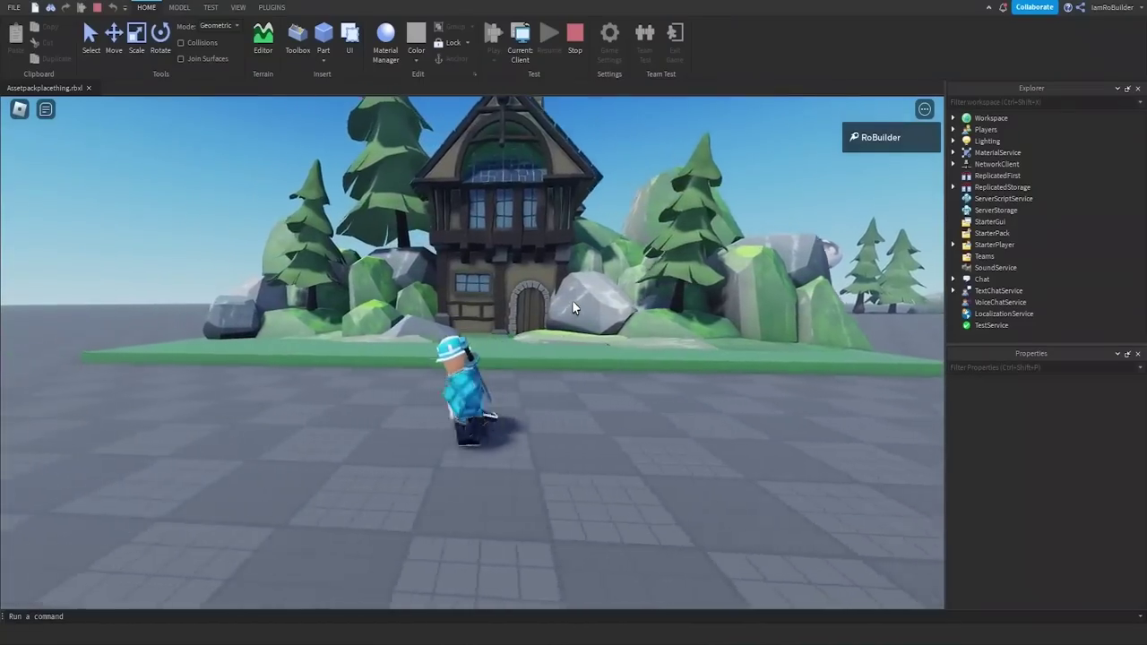
{"action": "key", "text": "w"}
{"action": "scroll", "coordinate": [572, 301], "scroll_direction": "down", "scroll_amount": 3}
{"action": "right_click_drag", "start_coordinate": [572, 300], "coordinate": [573, 302]}
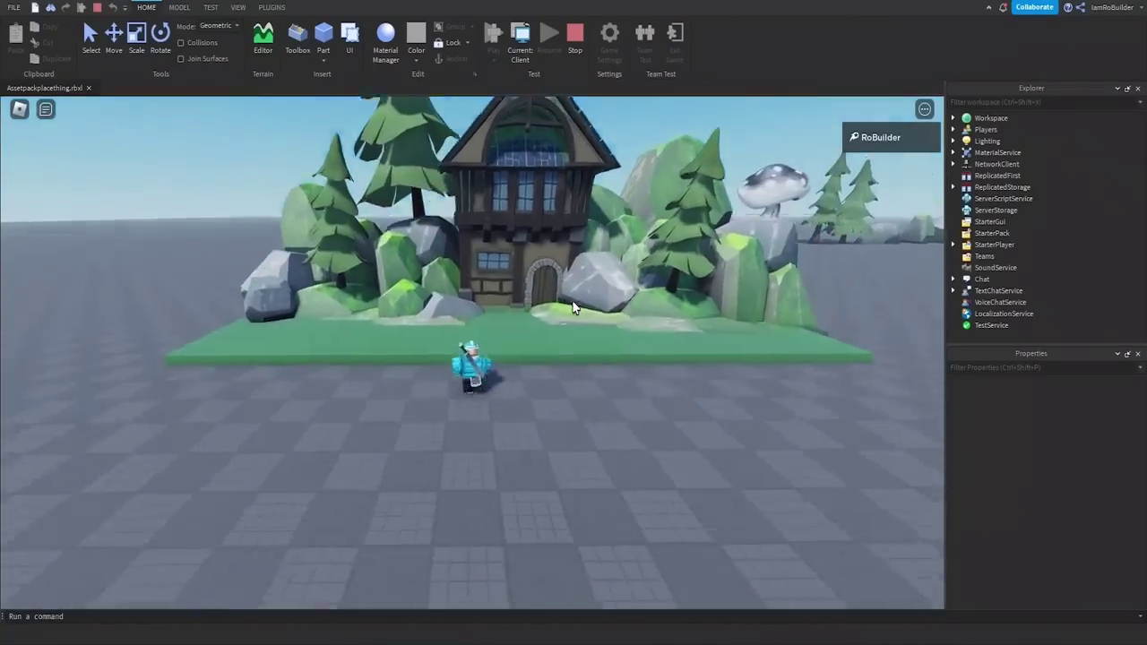
{"action": "key", "text": "w"}
{"action": "key", "text": "s"}
{"action": "scroll", "coordinate": [572, 302], "scroll_direction": "up", "scroll_amount": 5}
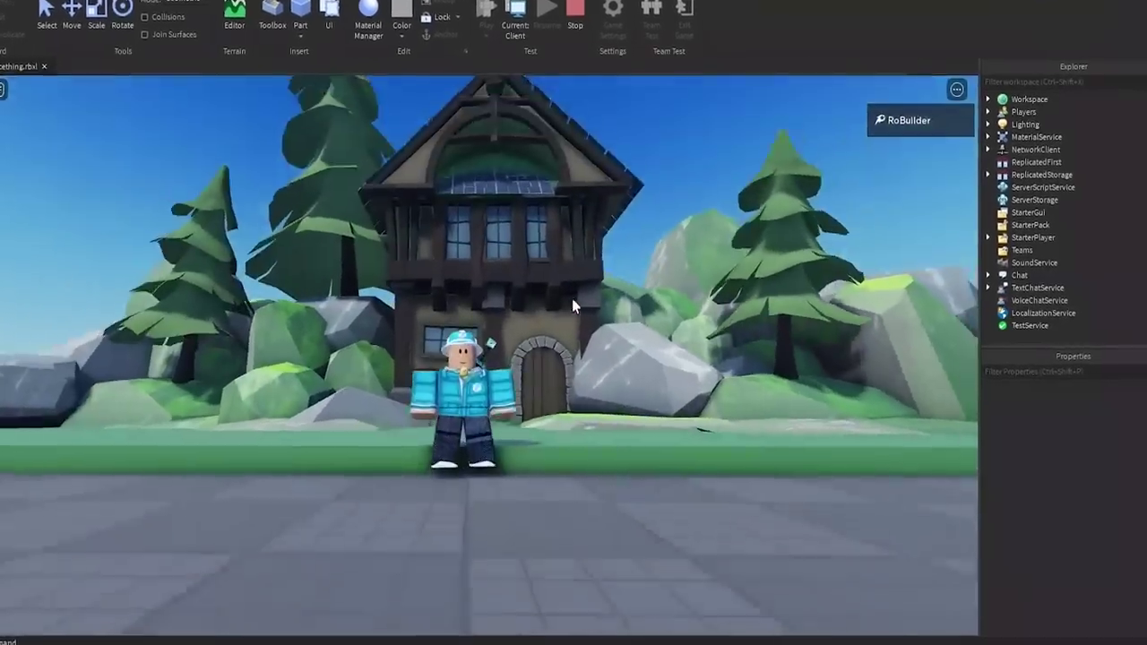
{"action": "scroll", "coordinate": [573, 305], "scroll_direction": "up", "scroll_amount": 5}
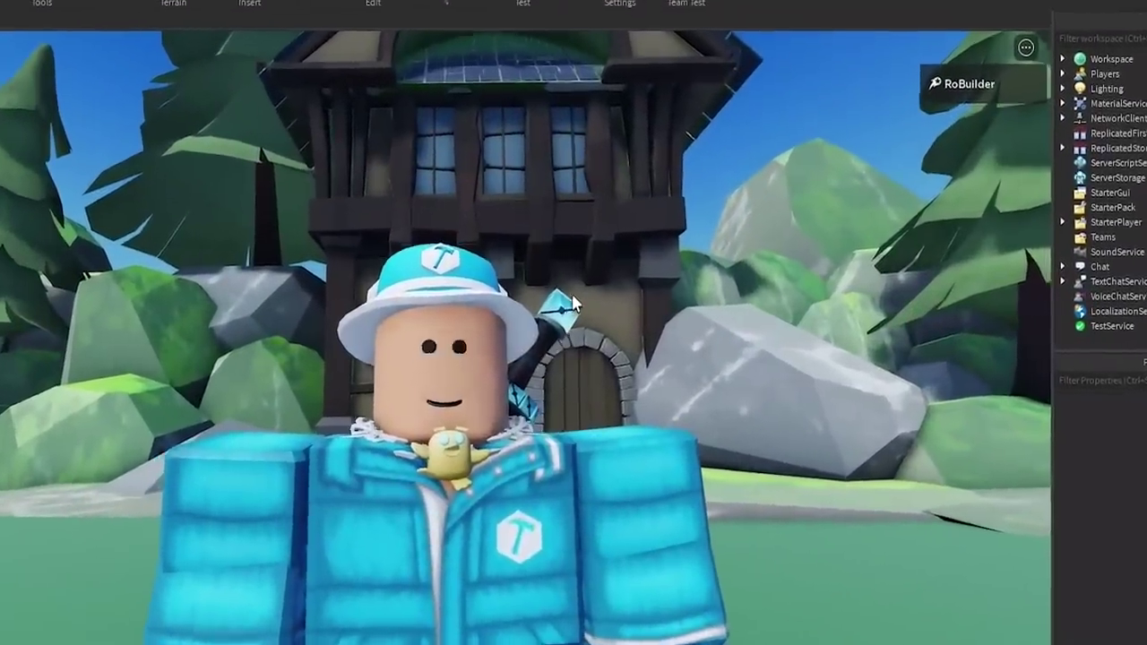
{"action": "scroll", "coordinate": [574, 306], "scroll_direction": "down", "scroll_amount": 8}
{"action": "scroll", "coordinate": [572, 300], "scroll_direction": "up", "scroll_amount": 8}
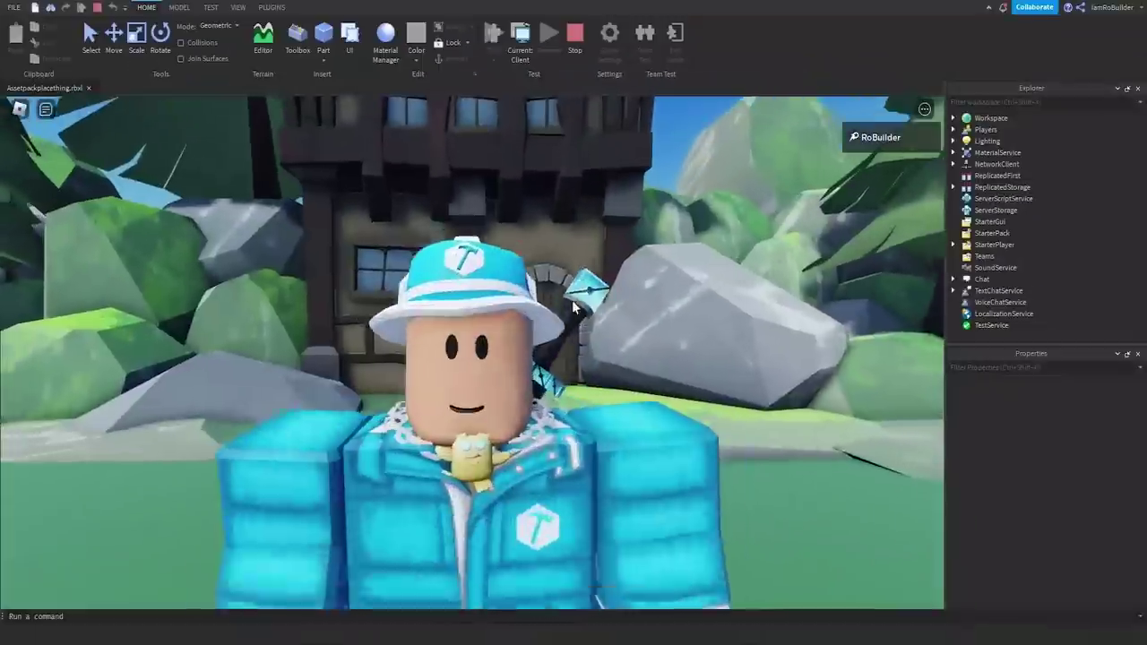
{"action": "scroll", "coordinate": [572, 300], "scroll_direction": "up", "scroll_amount": 2}
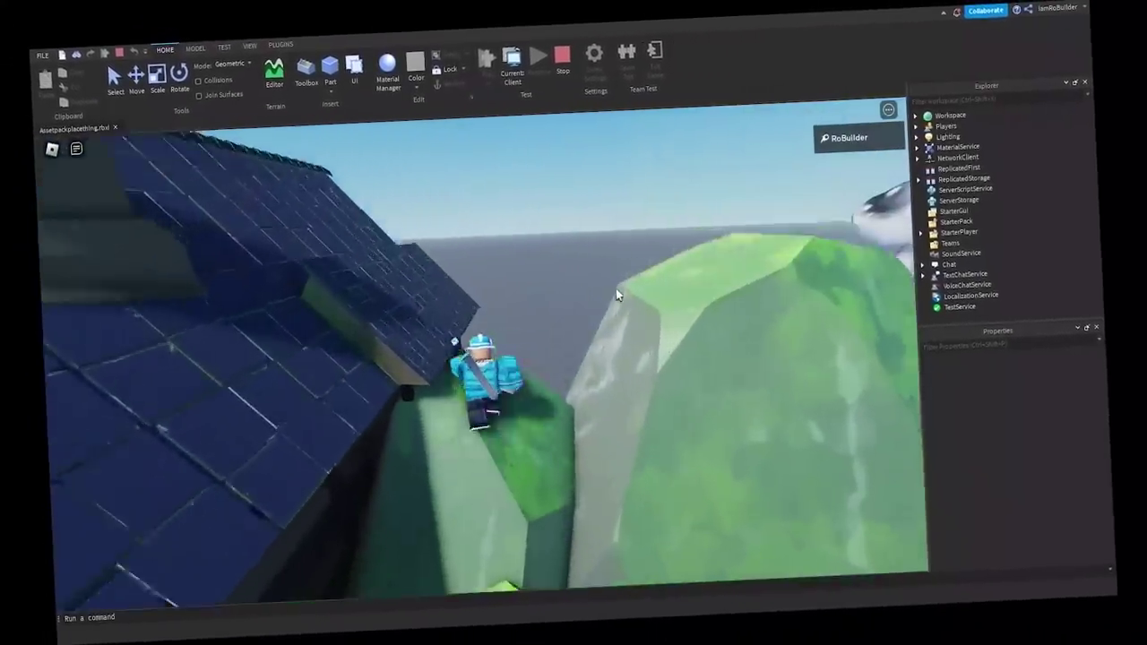
Climb the avatar over the rocks onto the house roof and view the assembled scene from above.
{"action": "key", "text": "w"}
{"action": "key", "text": "space"}
{"action": "right_click_drag", "start_coordinate": [615, 289], "coordinate": [616, 288]}
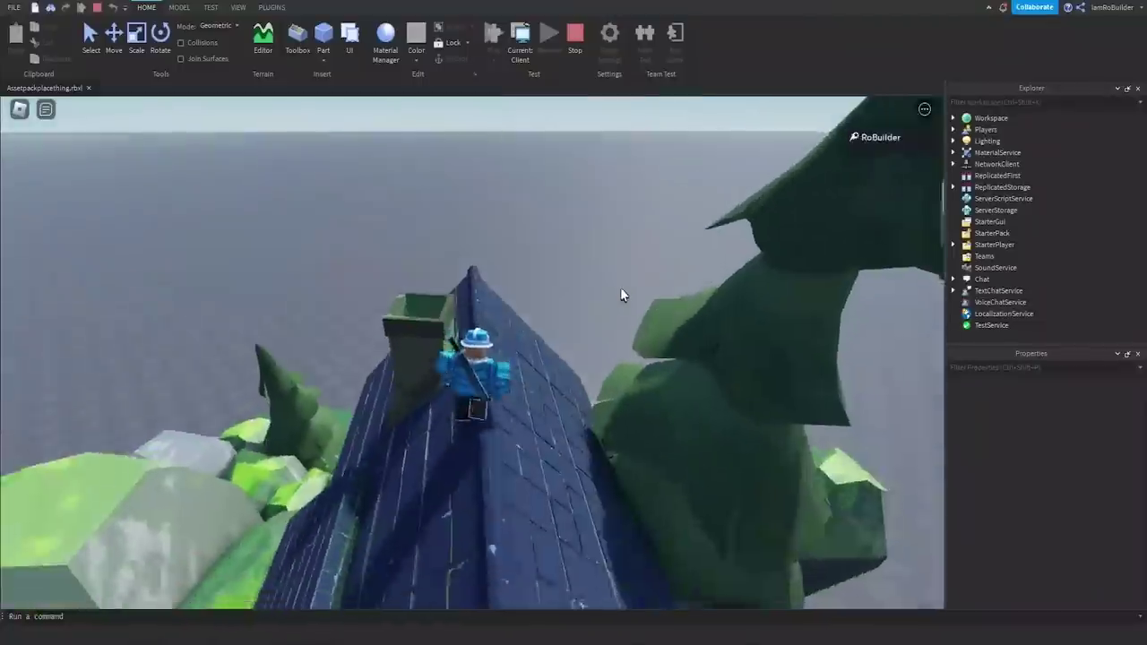
{"action": "key", "text": "w"}
{"action": "key", "text": "space"}
{"action": "right_click_drag", "start_coordinate": [620, 289], "coordinate": [620, 289]}
Examine the grass plant, the tiered blue fountain and the brown house in NoobAssetPack.rbxl from several angles.
{"action": "scroll", "coordinate": [621, 289], "scroll_direction": "up", "scroll_amount": 5}
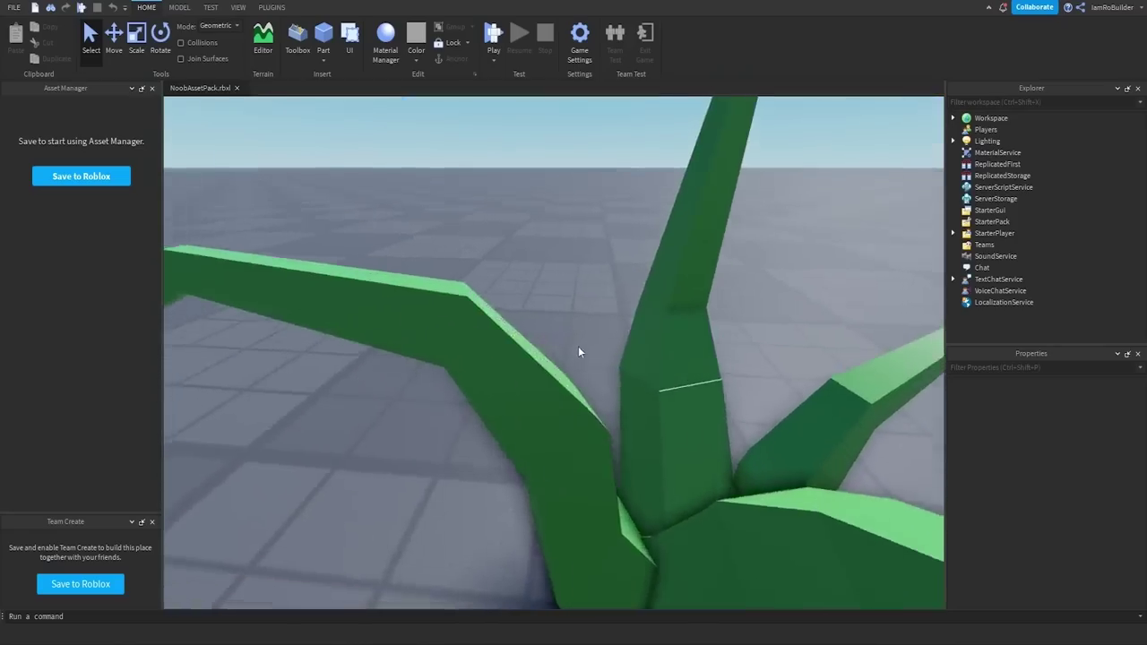
{"action": "scroll", "coordinate": [579, 346], "scroll_direction": "up", "scroll_amount": 5}
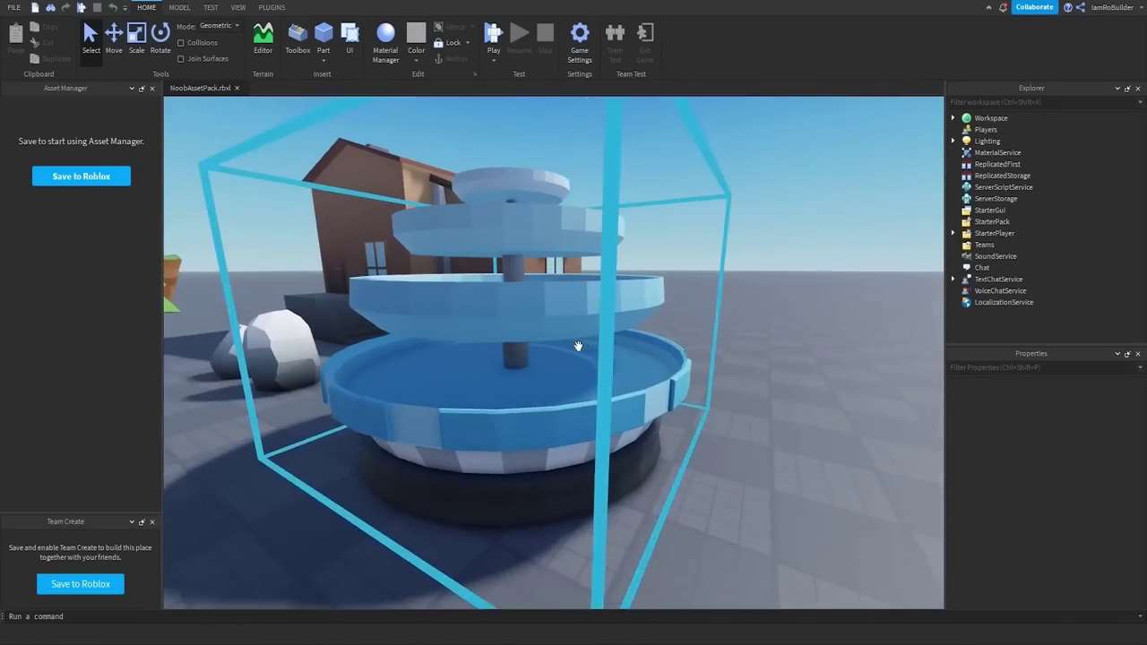
{"action": "right_click_drag", "start_coordinate": [579, 346], "coordinate": [579, 346]}
{"action": "scroll", "coordinate": [579, 342], "scroll_direction": "down", "scroll_amount": 8}
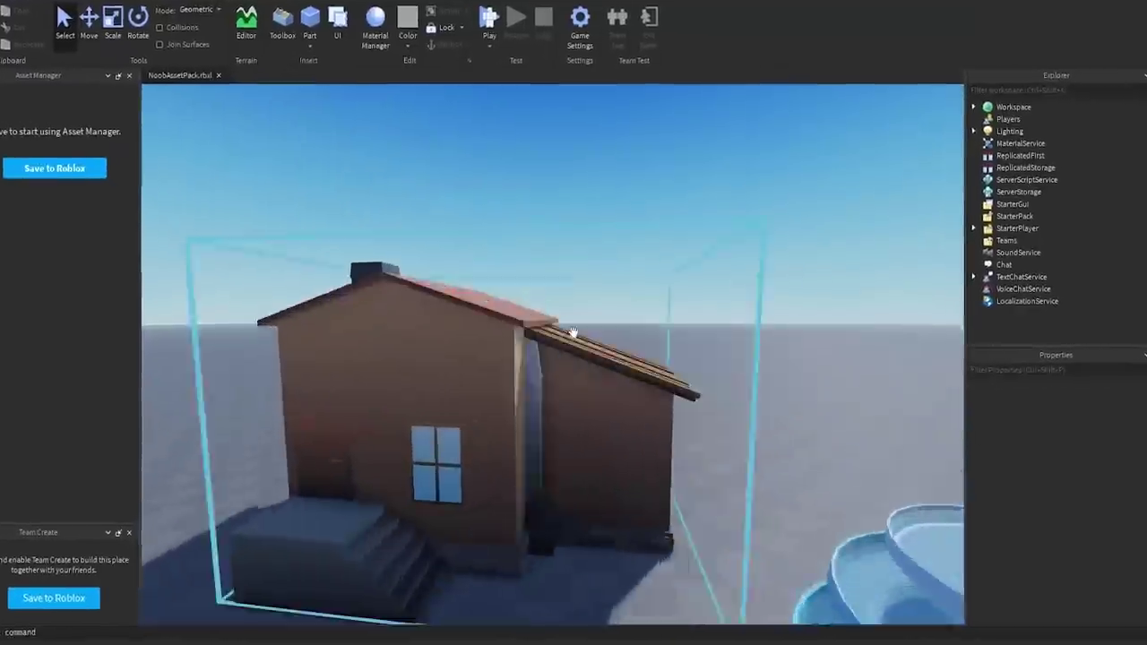
{"action": "right_click_drag", "start_coordinate": [574, 334], "coordinate": [574, 335]}
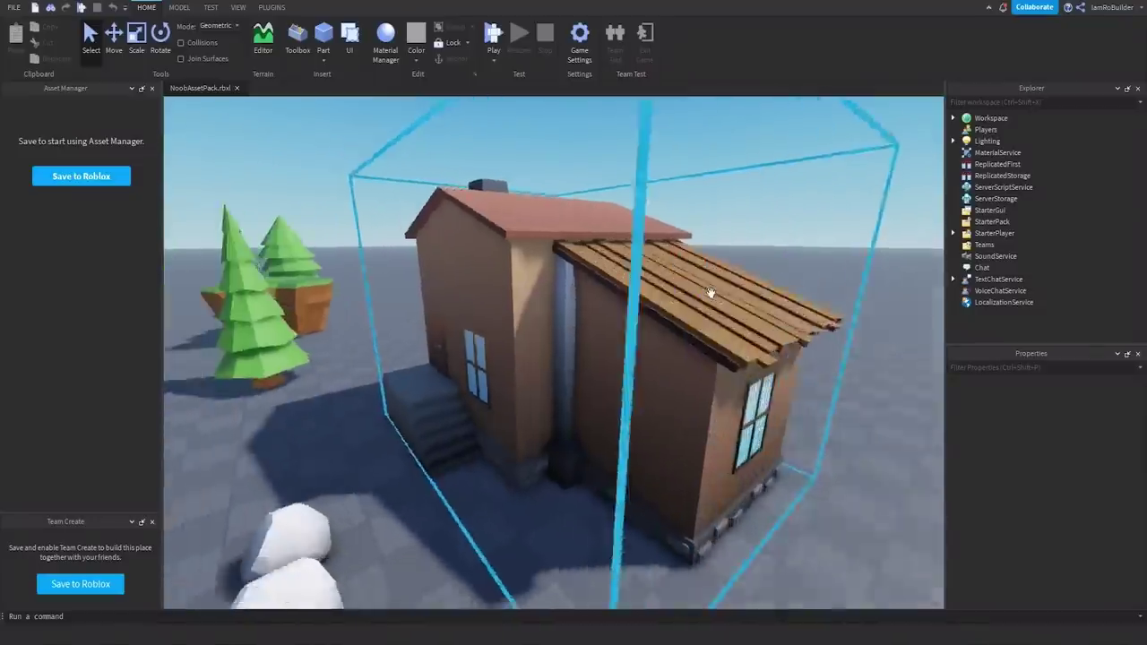
{"action": "right_click_drag", "start_coordinate": [710, 293], "coordinate": [712, 293]}
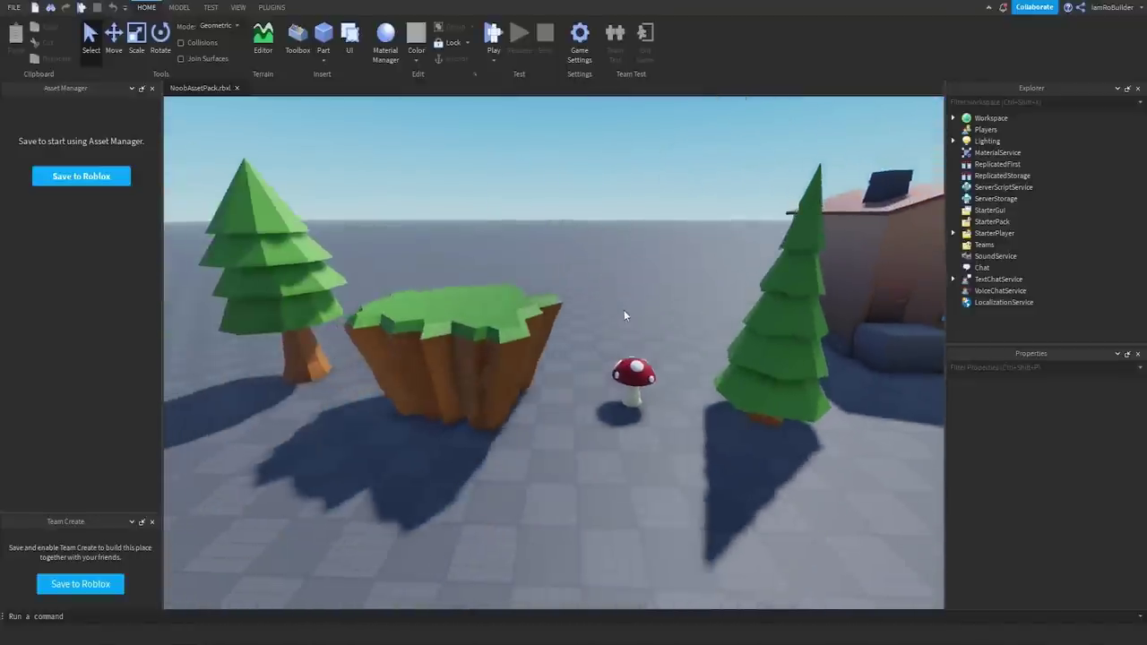
Select the TERRAIN mesh and examine the grassy cliff block and the pine trees around it.
{"action": "left_click", "coordinate": [621, 310]}
{"action": "left_click_drag", "start_coordinate": [621, 310], "coordinate": [554, 504]}
{"action": "key", "text": "w"}
{"action": "right_click_drag", "start_coordinate": [550, 462], "coordinate": [548, 476]}
{"action": "key", "text": "s"}
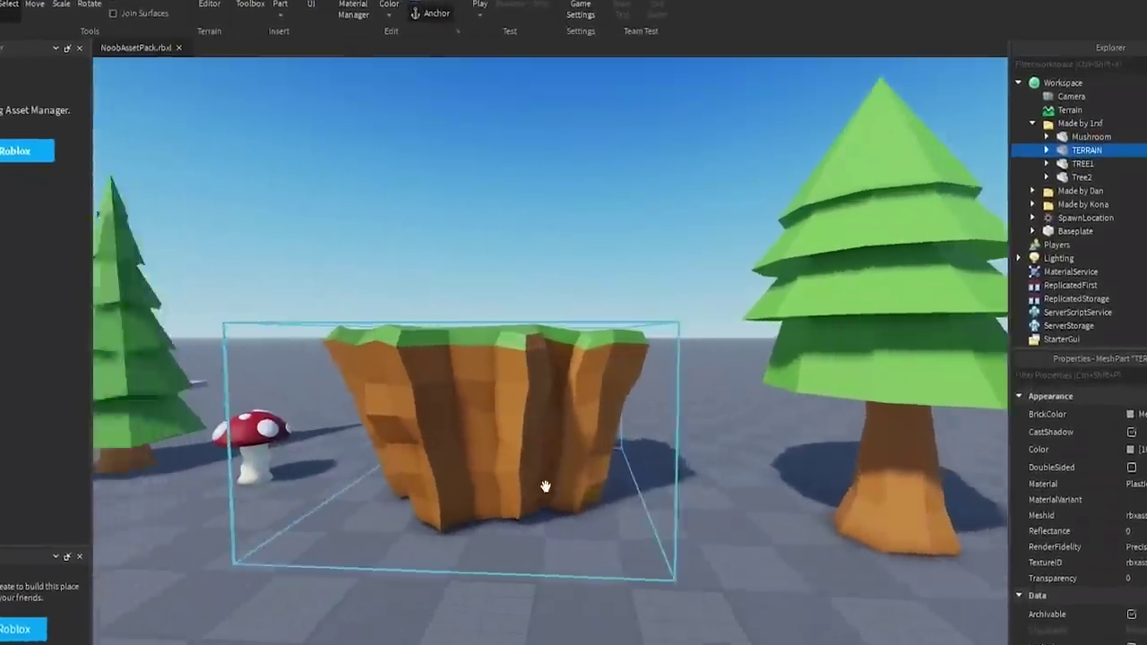
{"action": "key", "text": "d"}
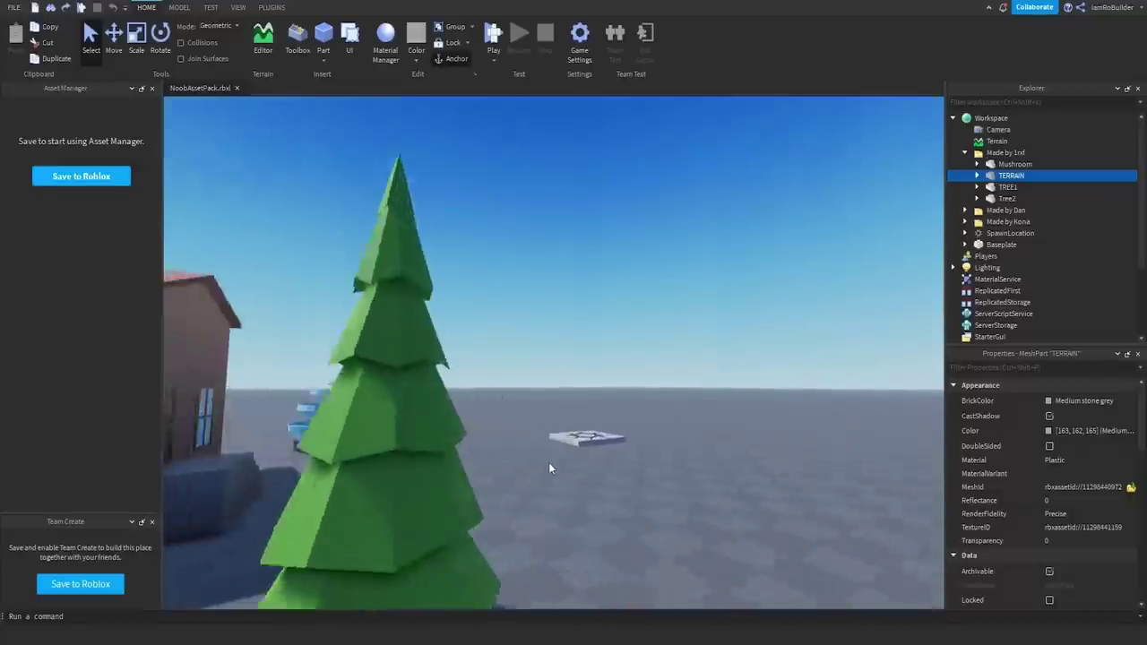
{"action": "key", "text": "w"}
{"action": "right_click_drag", "start_coordinate": [549, 464], "coordinate": [553, 464]}
{"action": "key", "text": "s"}
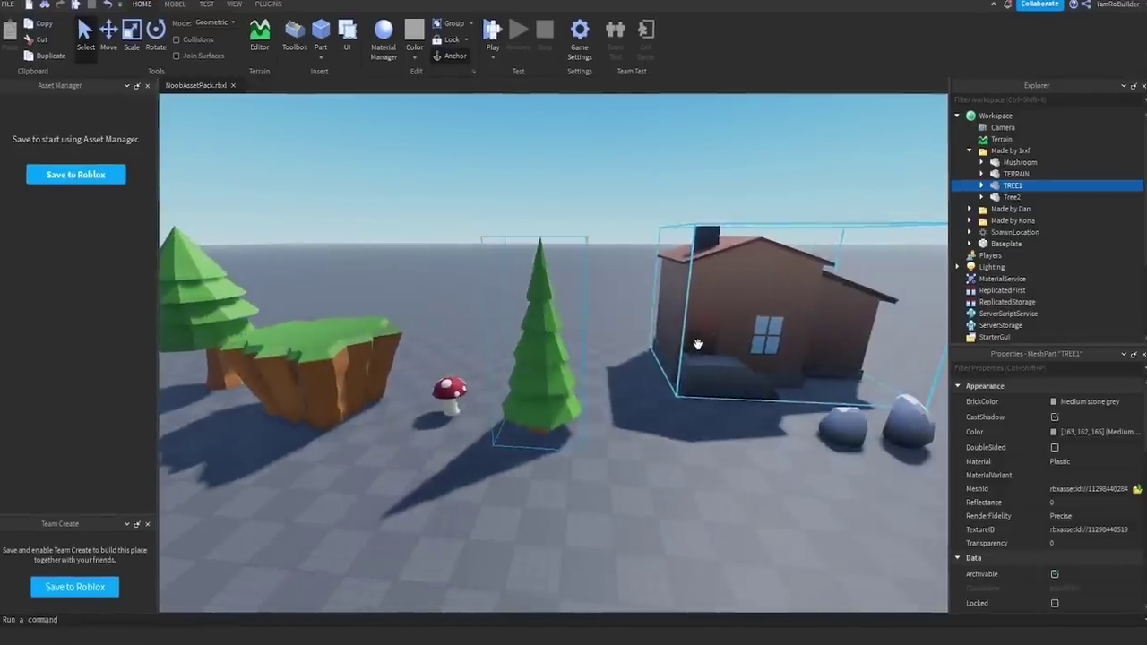
Select the brown house and inspect its walls, steps and interior up close and from a distance.
{"action": "left_click", "coordinate": [698, 344]}
{"action": "key", "text": "d"}
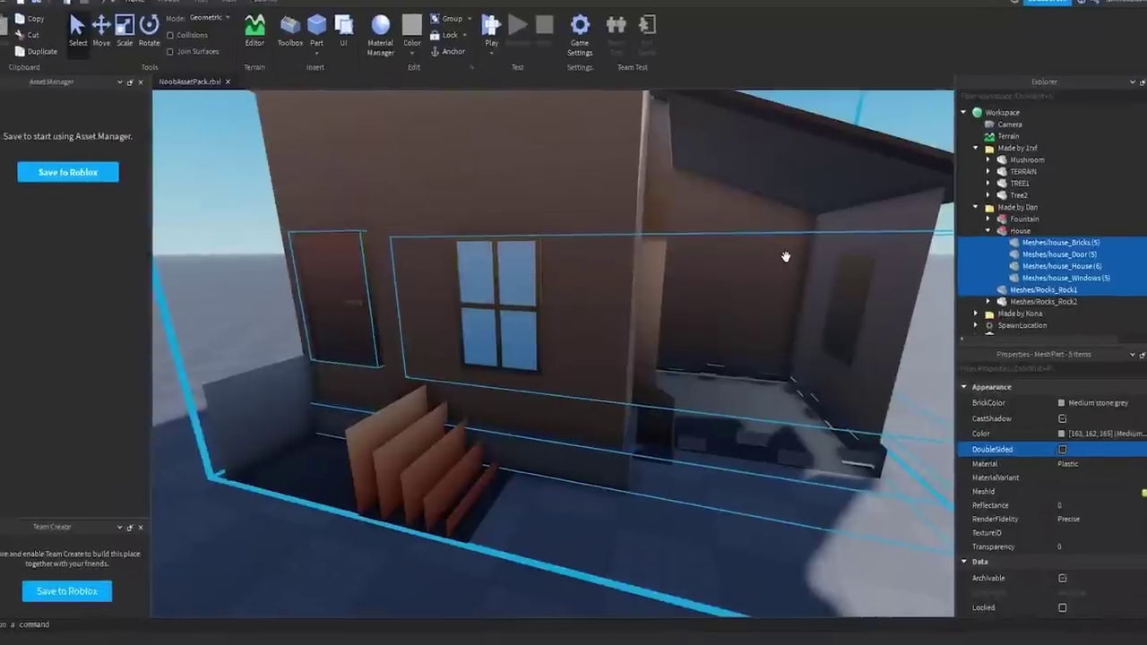
{"action": "right_click_drag", "start_coordinate": [786, 257], "coordinate": [801, 251]}
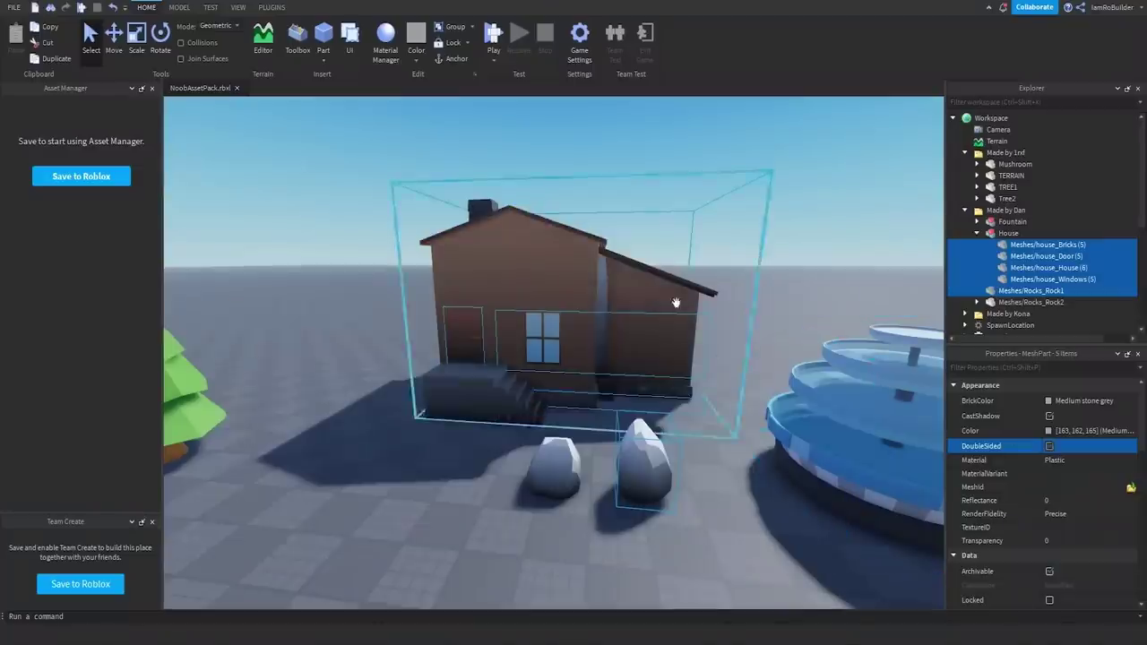
{"action": "scroll", "coordinate": [677, 303], "scroll_direction": "down", "scroll_amount": 2}
{"action": "right_click_drag", "start_coordinate": [676, 303], "coordinate": [658, 325]}
Select the tall rock in front of the house and examine both rocks up close.
{"action": "left_click", "coordinate": [700, 277]}
{"action": "left_click", "coordinate": [570, 382]}
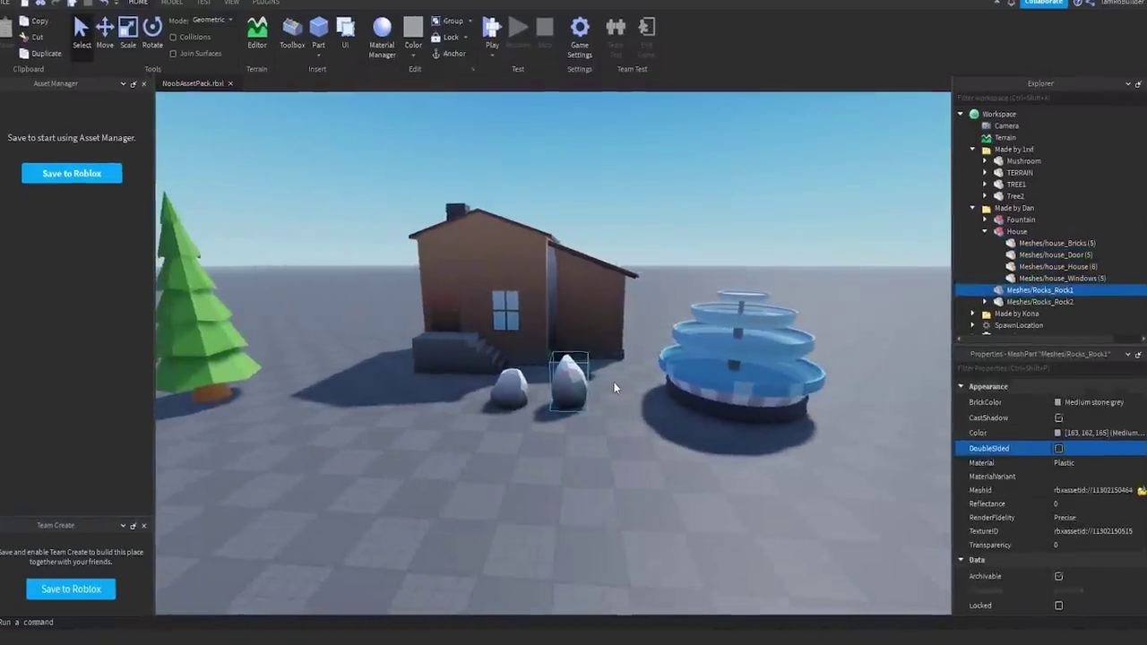
{"action": "key", "text": "w"}
{"action": "right_click_drag", "start_coordinate": [750, 383], "coordinate": [745, 387]}
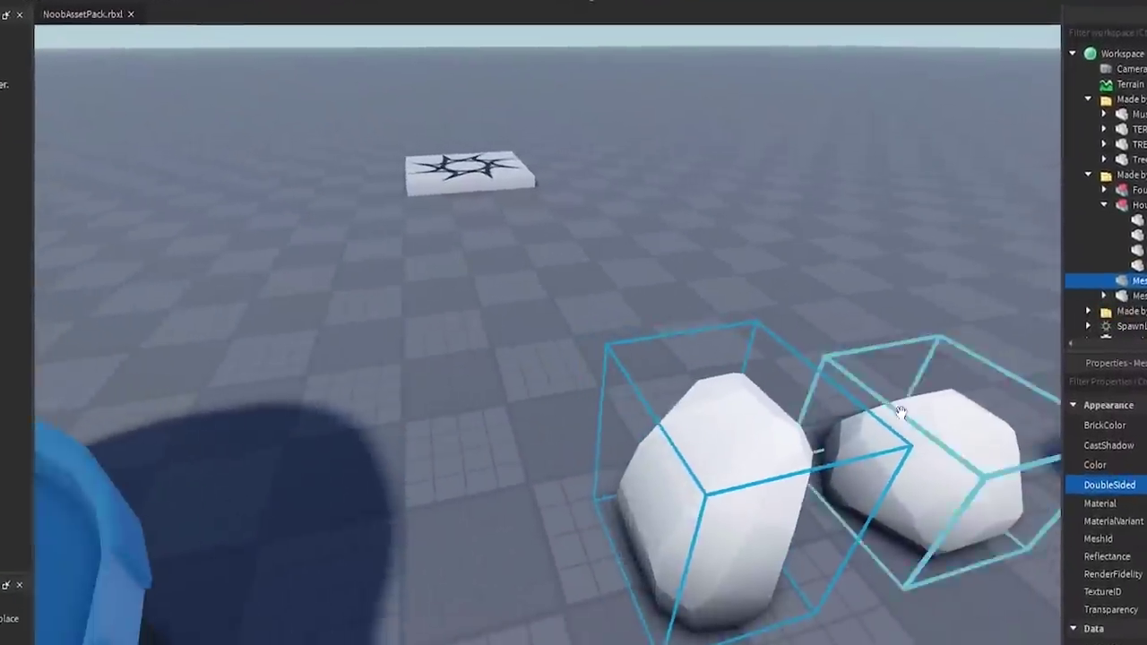
{"action": "right_click_drag", "start_coordinate": [845, 361], "coordinate": [779, 349]}
{"action": "key", "text": "s"}
{"action": "left_click", "coordinate": [779, 349]}
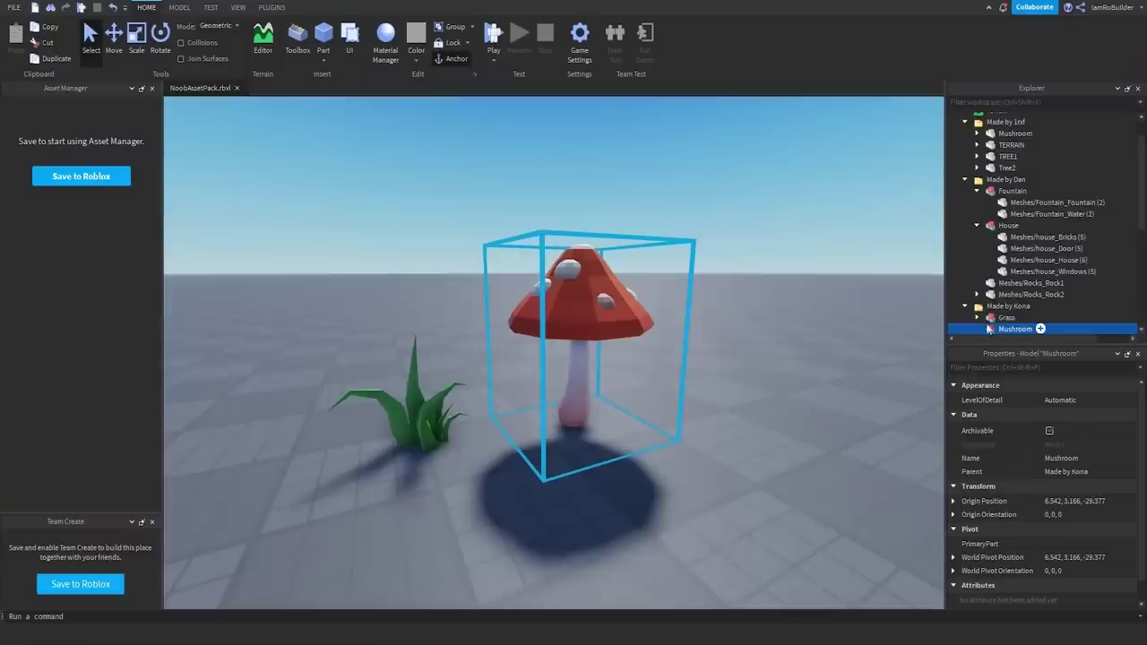
Expand the Mushroom and Grass models made by Kona and select the RoGrass_Plane meshes to inspect how the grass is built.
{"action": "left_click", "coordinate": [979, 329]}
{"action": "scroll", "coordinate": [1020, 280], "scroll_direction": "down", "scroll_amount": 3}
{"action": "left_click", "coordinate": [1035, 300], "text": "shift"}
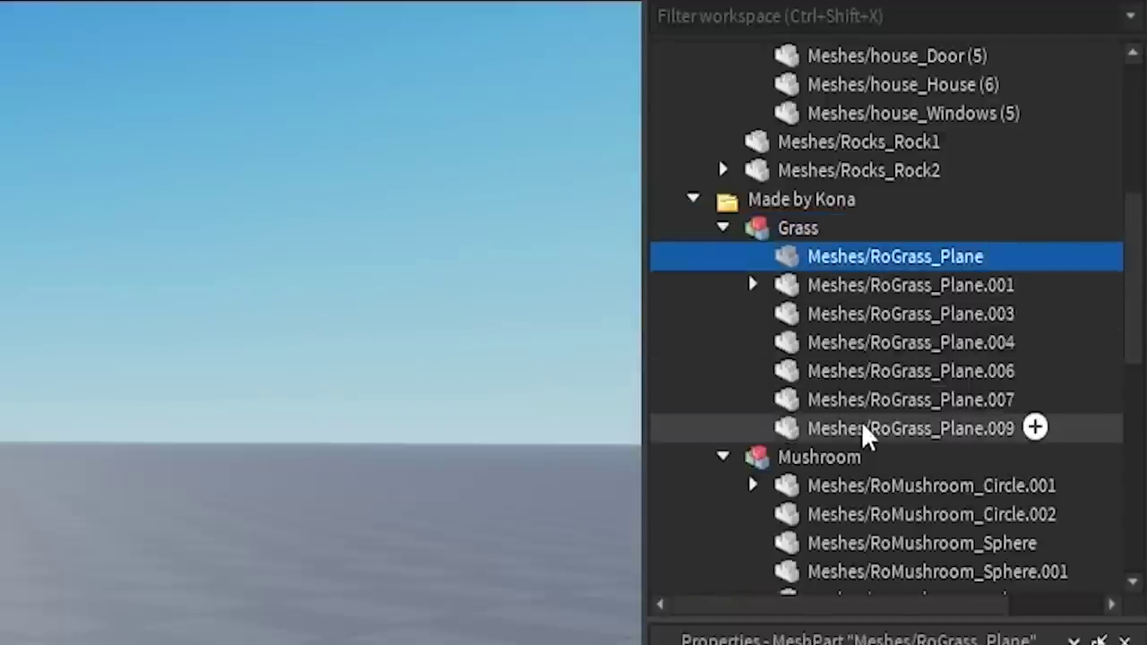
{"action": "left_click", "coordinate": [863, 432], "text": "shift"}
{"action": "left_click", "coordinate": [778, 408]}
Survey the whole NoobAssetPack.rbxl model lineup from a distance, from the cliff block to the red mushroom.
{"action": "right_click_drag", "start_coordinate": [779, 408], "coordinate": [779, 408]}
{"action": "scroll", "coordinate": [779, 407], "scroll_direction": "down", "scroll_amount": 8}
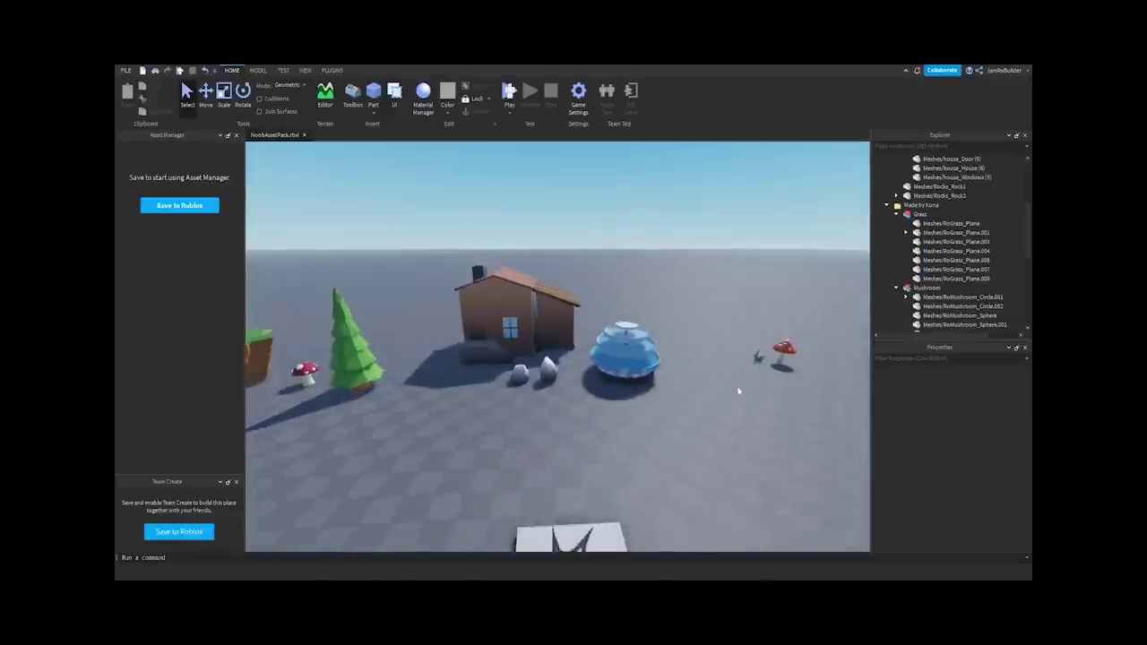
{"action": "scroll", "coordinate": [665, 364], "scroll_direction": "down", "scroll_amount": 4}
{"action": "right_click_drag", "start_coordinate": [665, 364], "coordinate": [663, 364]}
{"action": "scroll", "coordinate": [686, 381], "scroll_direction": "up", "scroll_amount": 8}
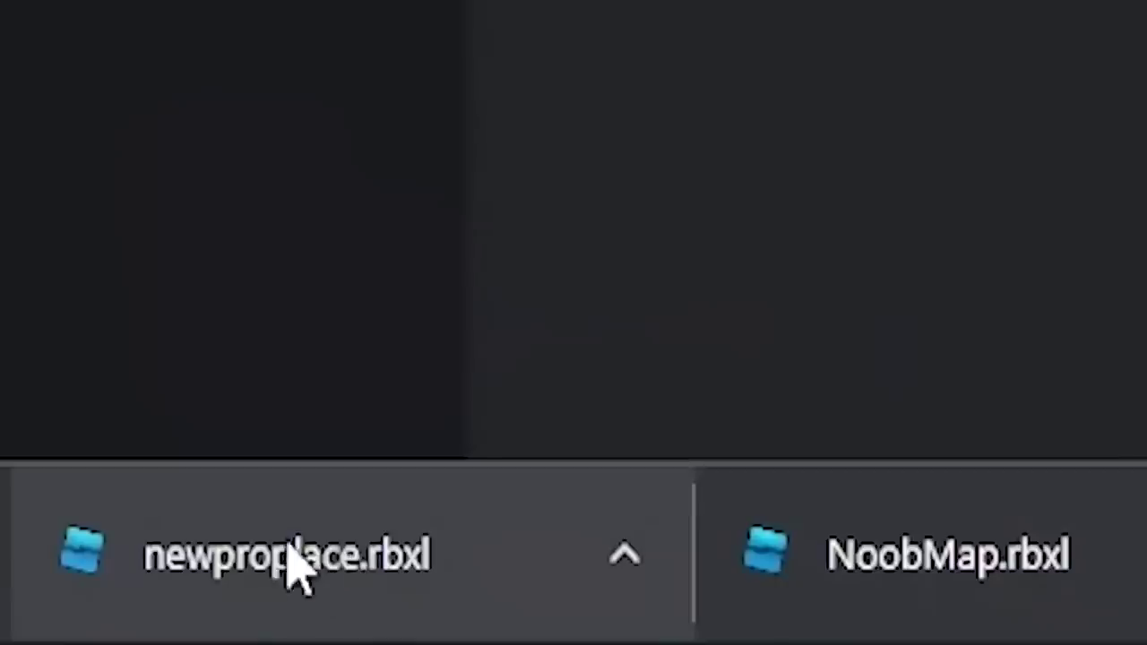
Open the downloaded newproplace.rbxl and close the ThreeDText plugin window.
{"action": "left_click", "coordinate": [323, 583]}
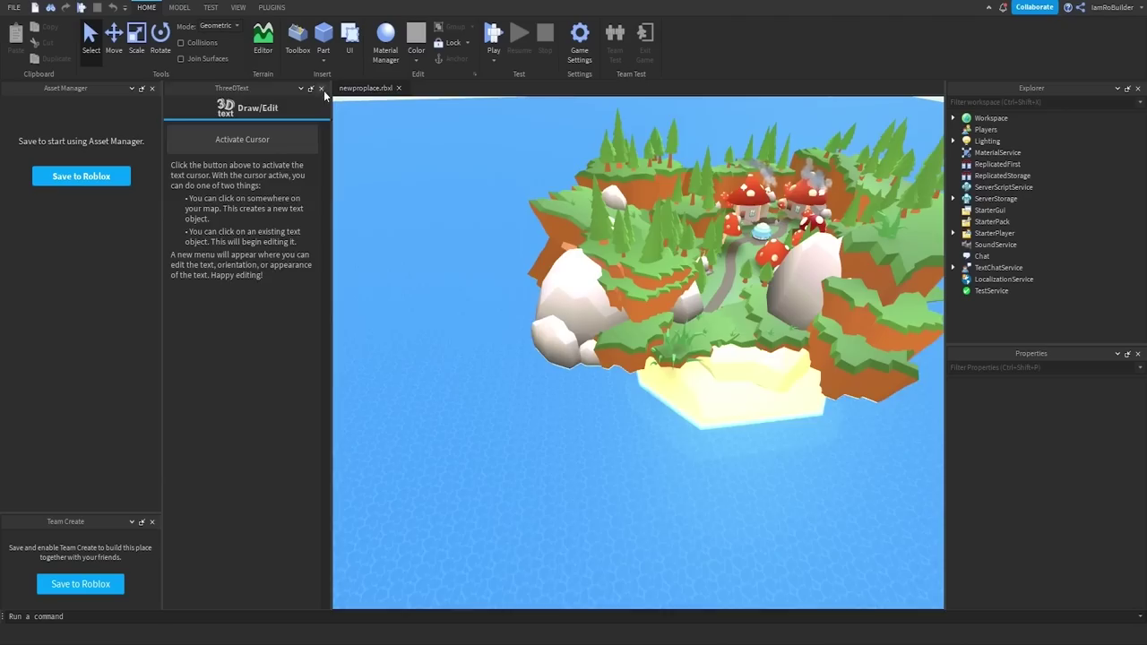
{"action": "left_click", "coordinate": [233, 7]}
{"action": "scroll", "coordinate": [447, 451], "scroll_direction": "up", "scroll_amount": 10}
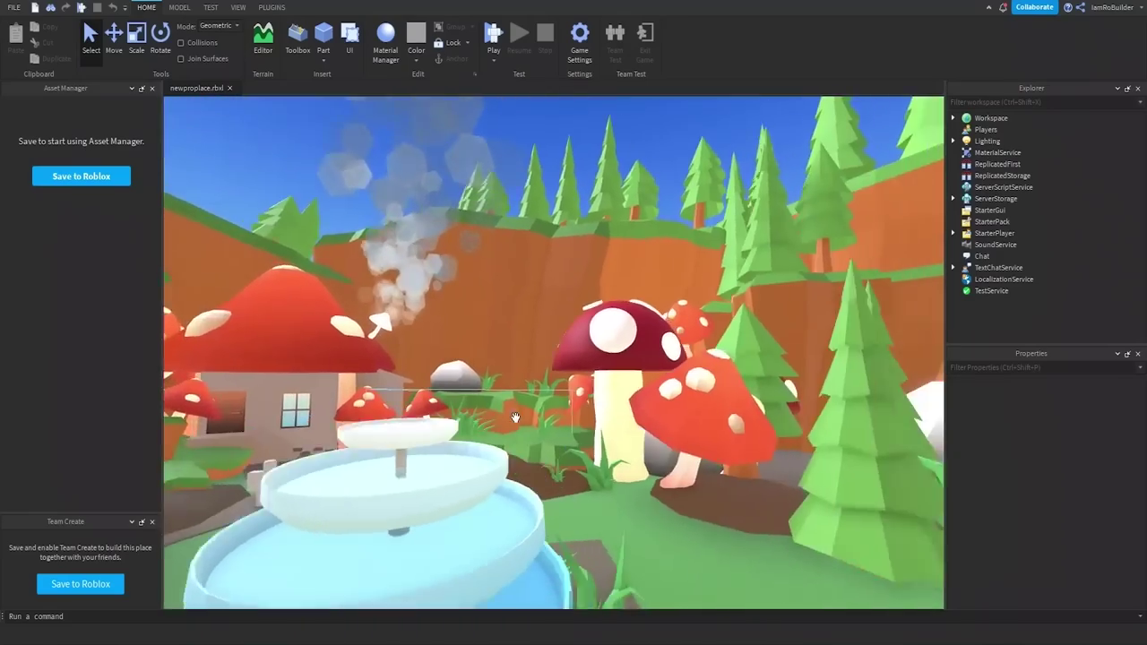
Try resizing the mushroom mesh RoMushroom_Circle.002 at the mushroom-roofed house with the Scale tool.
{"action": "right_click_drag", "start_coordinate": [516, 417], "coordinate": [515, 417]}
{"action": "key", "text": "w"}
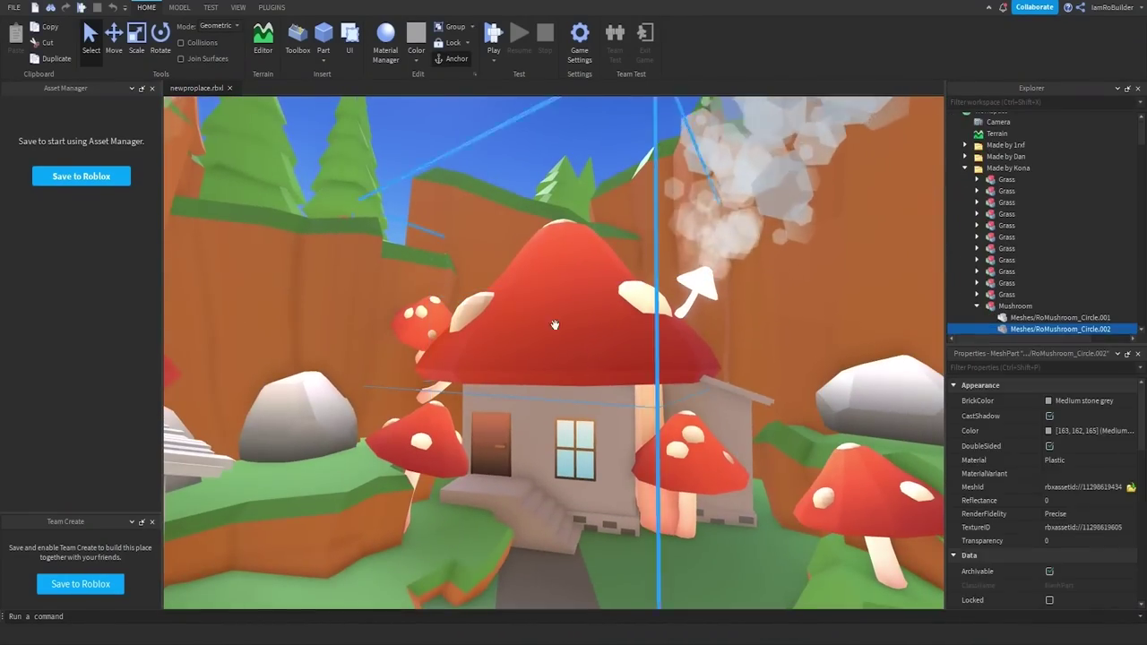
{"action": "key", "text": "ctrl+3"}
{"action": "left_click_drag", "start_coordinate": [567, 405], "coordinate": [571, 304]}
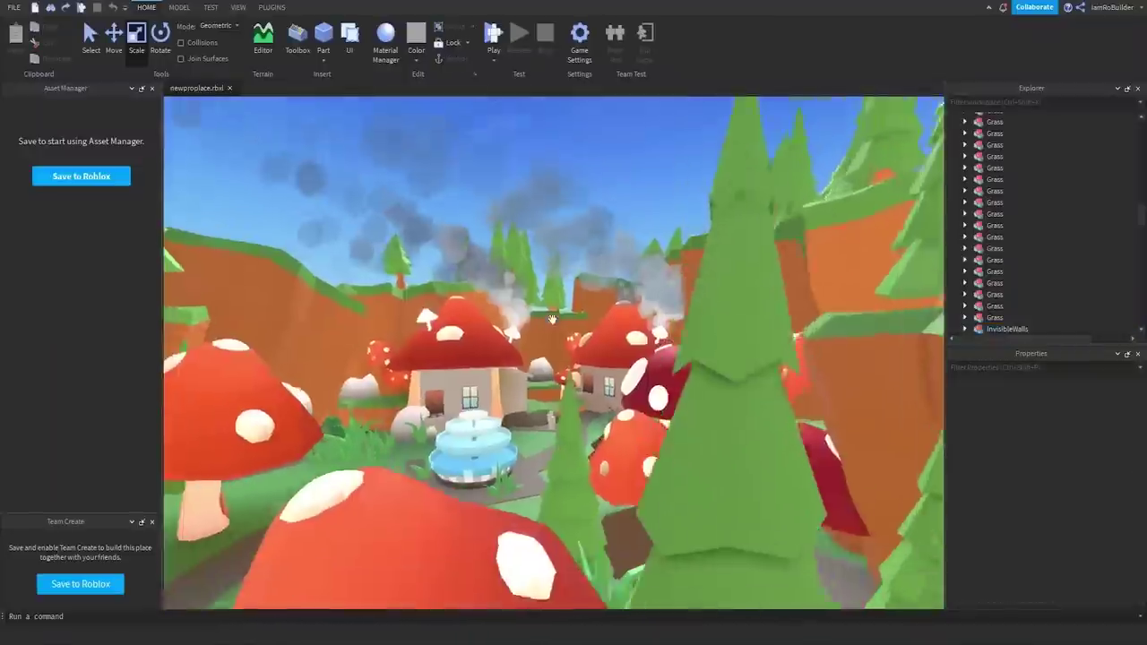
Try the Alder BrickColor on the house_House mesh of the mushroom-roofed house beside the fountain.
{"action": "scroll", "coordinate": [521, 308], "scroll_direction": "up", "scroll_amount": 5}
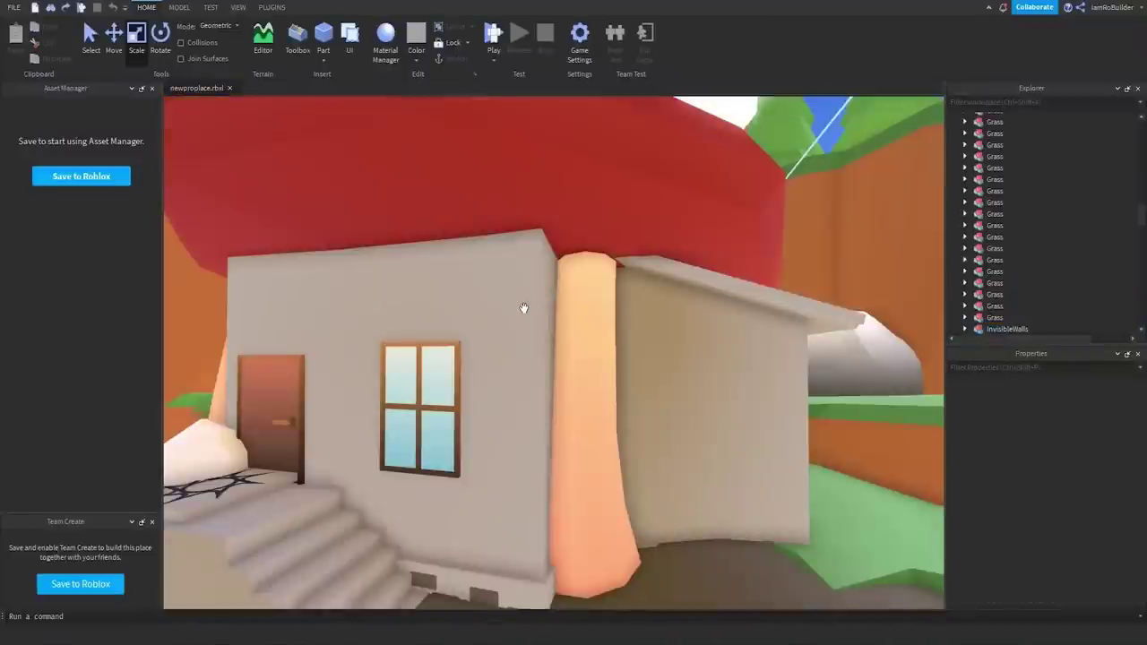
{"action": "left_click", "coordinate": [1054, 401]}
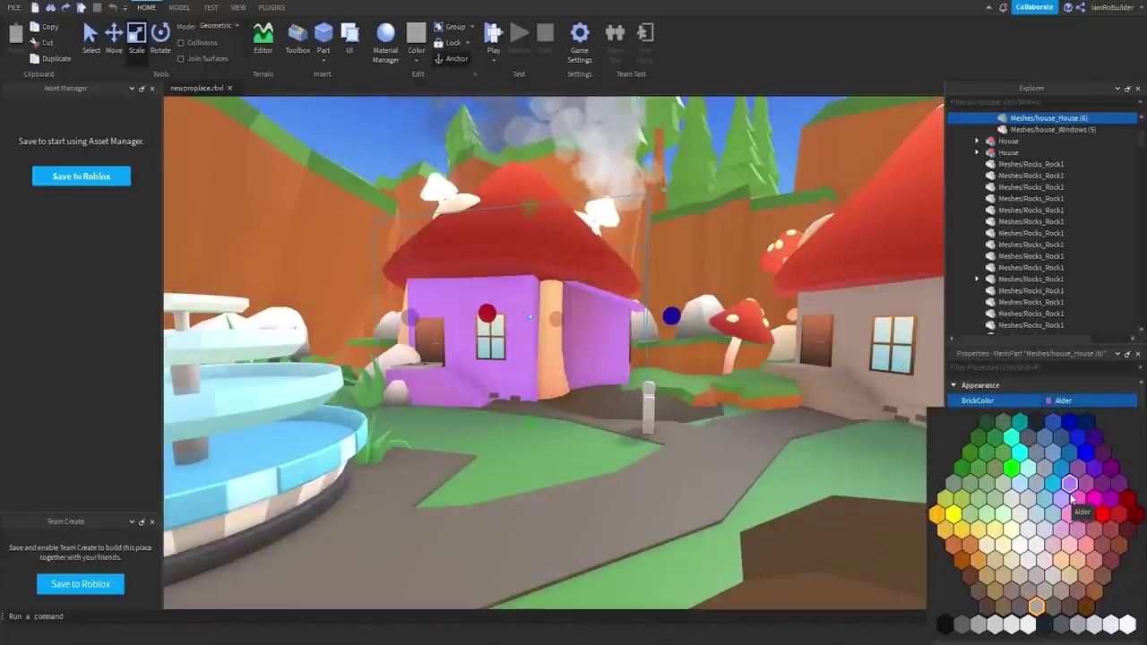
{"action": "left_click", "coordinate": [730, 154]}
{"action": "right_click_drag", "start_coordinate": [730, 156], "coordinate": [743, 168]}
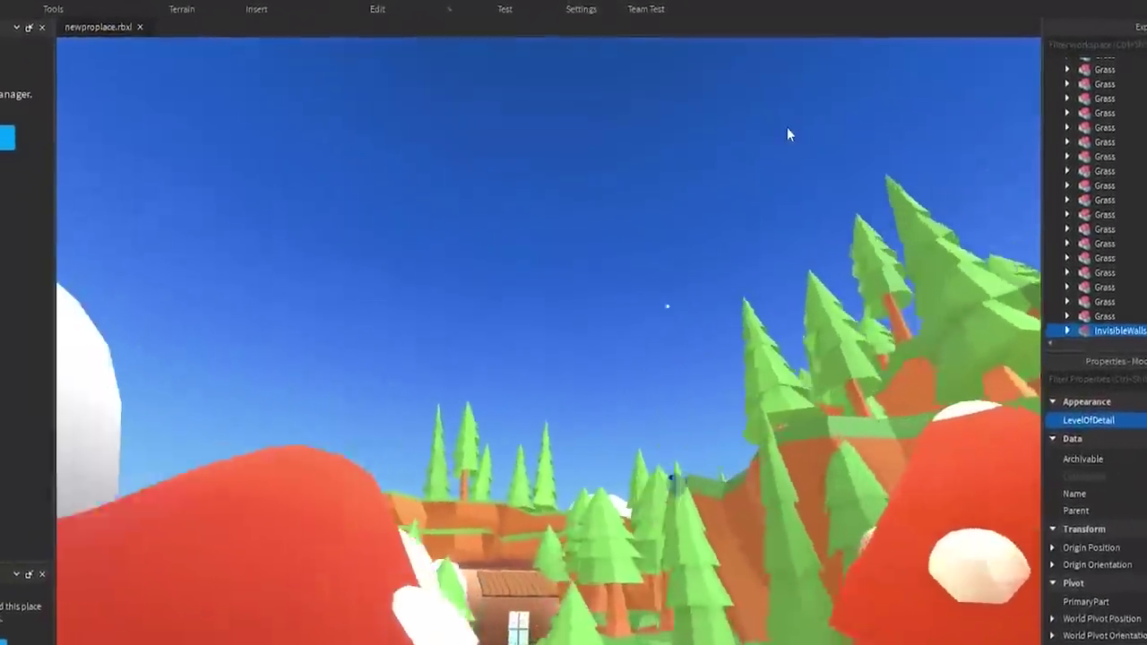
Tour the mushroom village along its path and compare it with the source models in NoobAssetPack.rbxl.
{"action": "left_click", "coordinate": [787, 128]}
{"action": "key", "text": "w"}
{"action": "right_click_drag", "start_coordinate": [787, 129], "coordinate": [788, 127]}
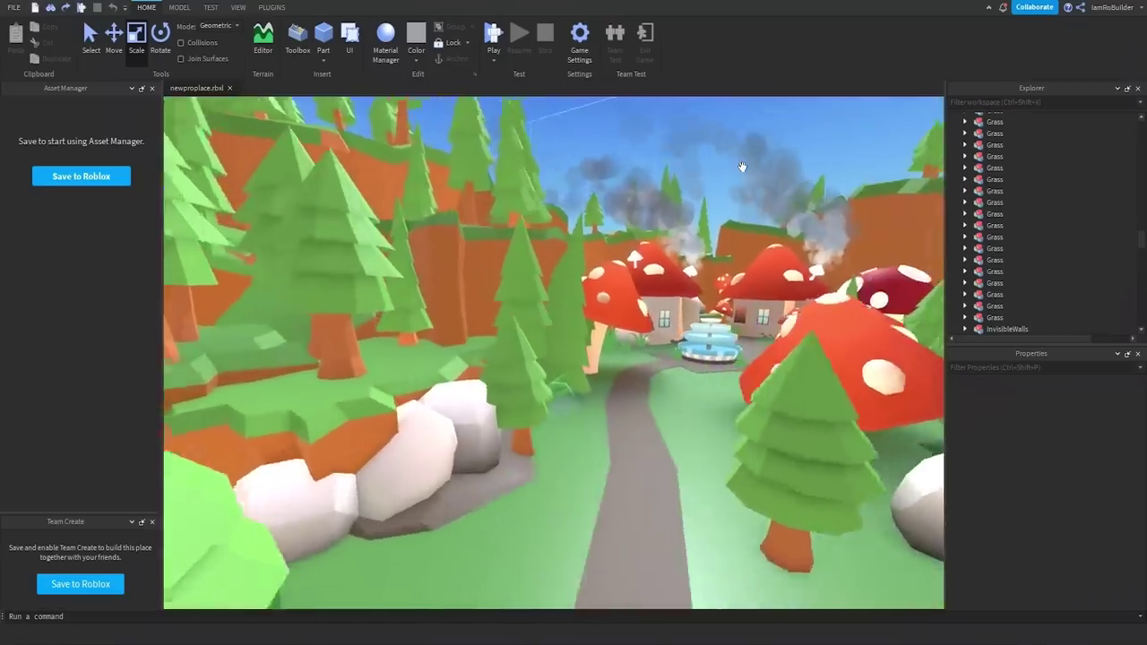
{"action": "key", "text": "w"}
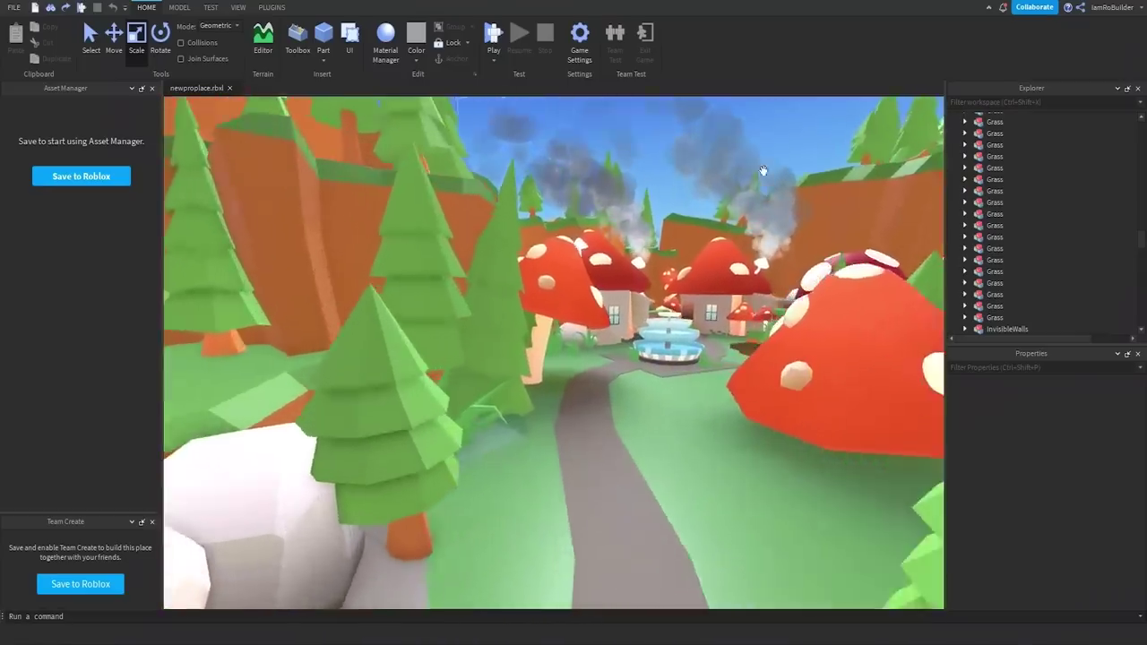
{"action": "key", "text": "w"}
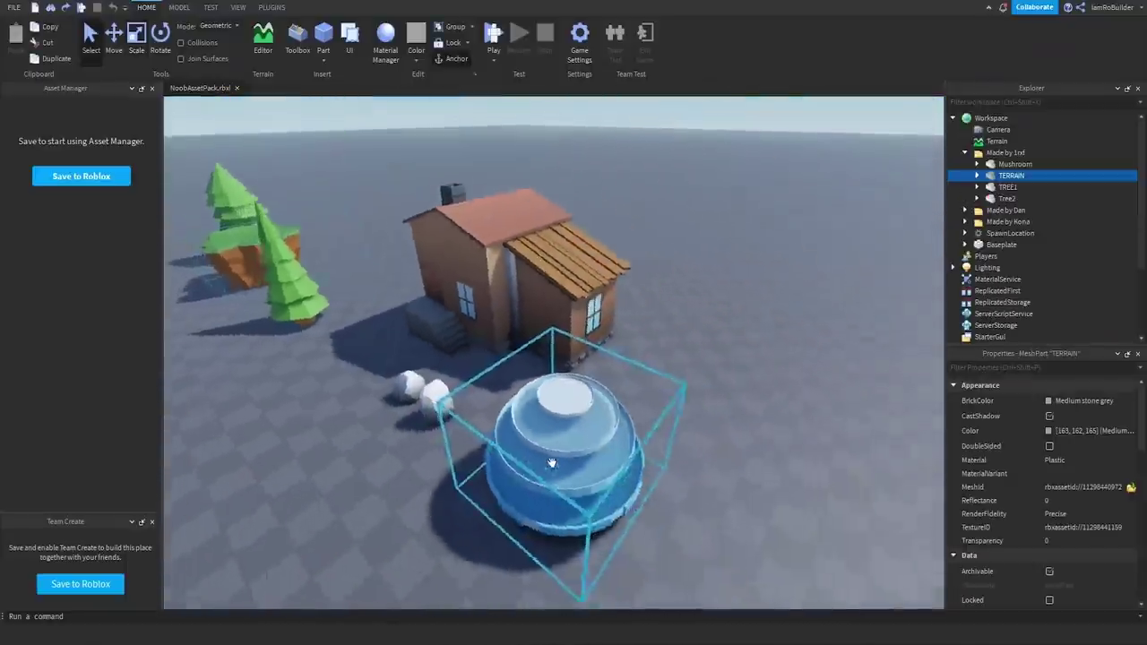
{"action": "key", "text": "s"}
{"action": "key", "text": "a"}
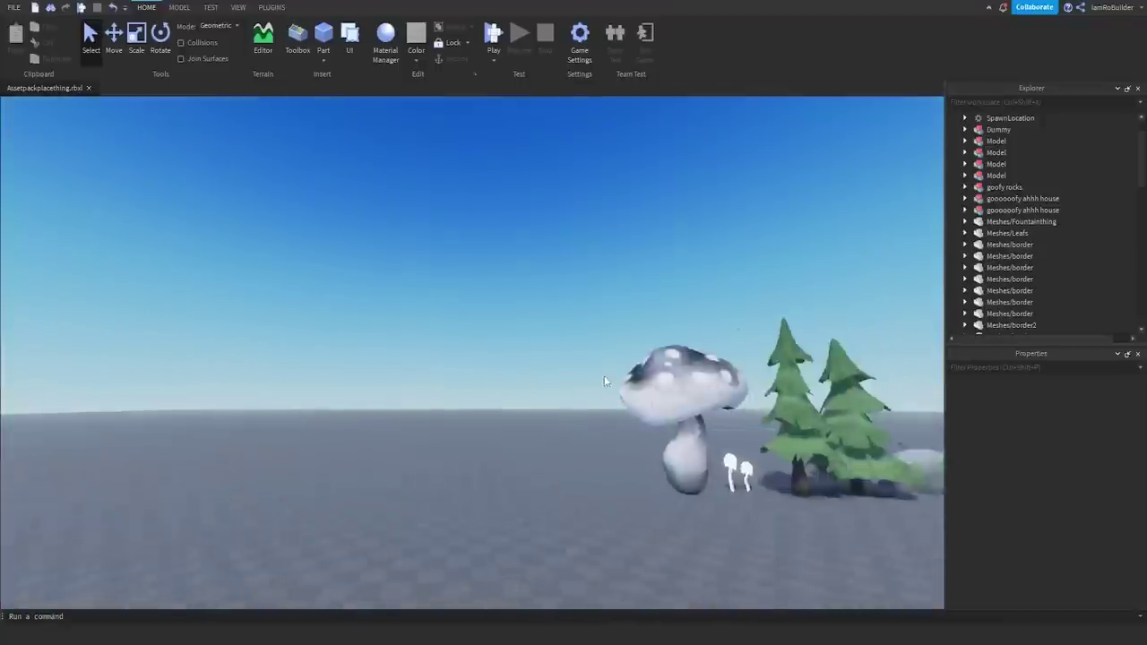
Examine the timber-framed house scene with its pines and mossy rocks in Assetpackplacething.rbxl up close and from afar.
{"action": "key", "text": "w"}
{"action": "right_click_drag", "start_coordinate": [604, 377], "coordinate": [607, 373]}
{"action": "key", "text": "d"}
{"action": "key", "text": "w"}
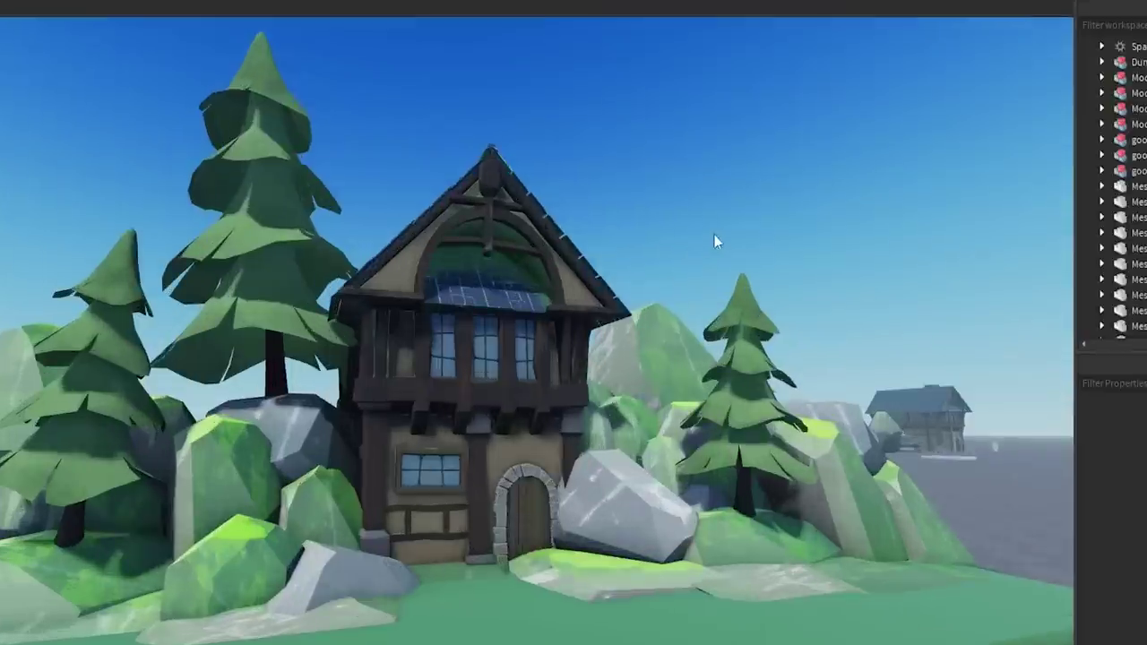
{"action": "key", "text": "d"}
{"action": "right_click_drag", "start_coordinate": [677, 257], "coordinate": [678, 257]}
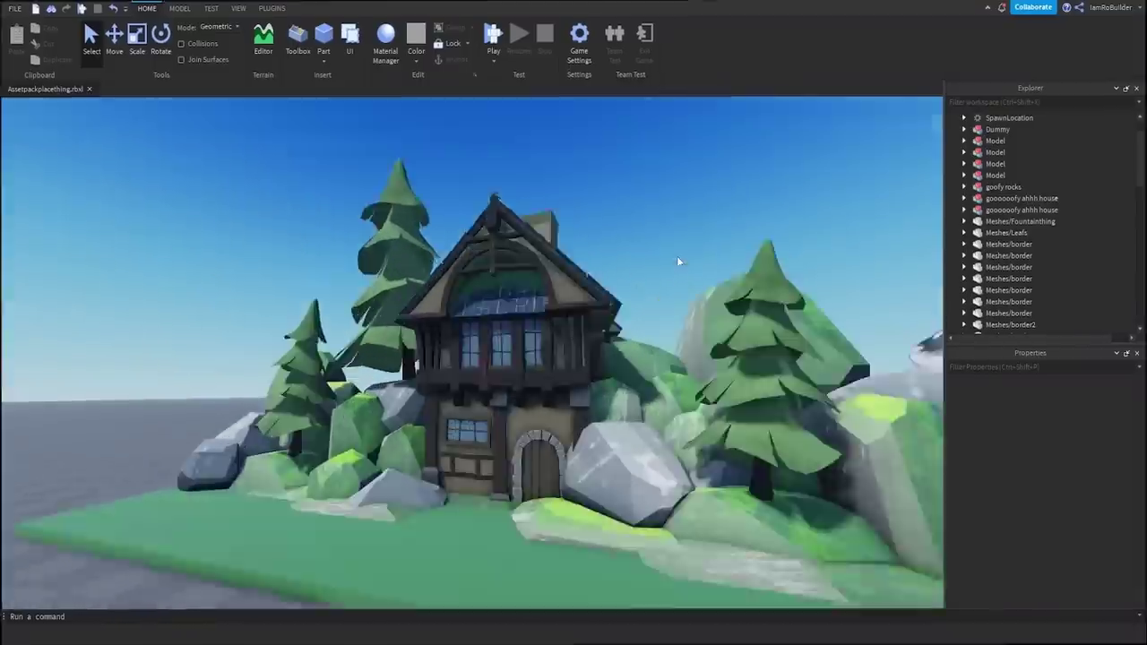
{"action": "scroll", "coordinate": [654, 325], "scroll_direction": "down", "scroll_amount": 4}
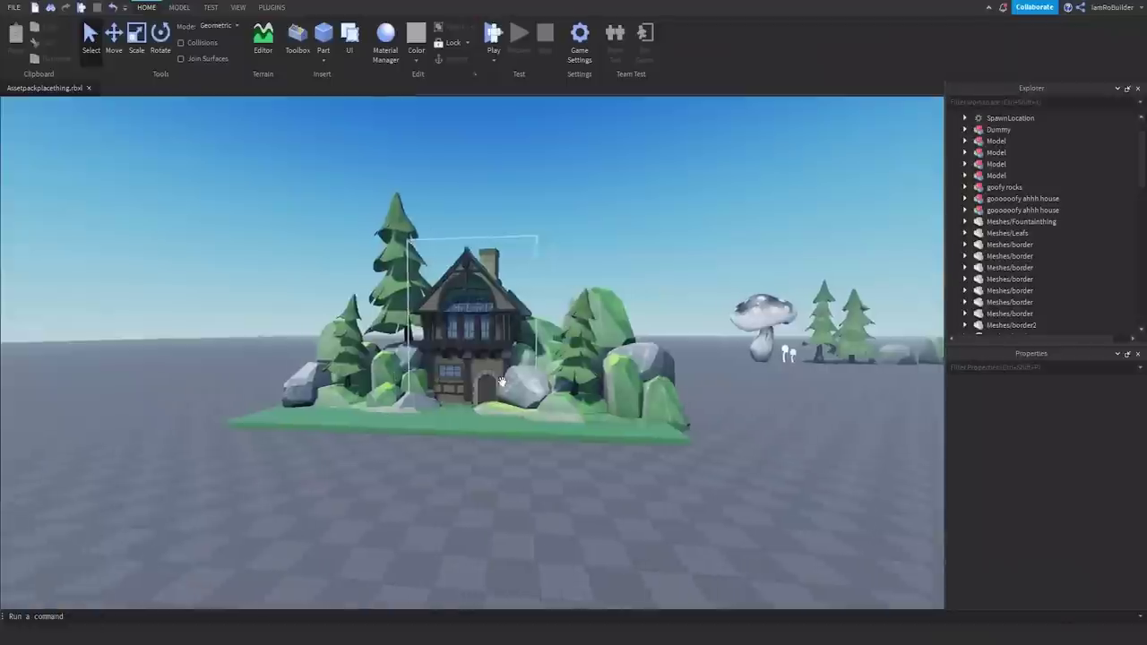
Inspect the row of separate pack models beside the house scene, including the mushrooms, pine trees and rocks.
{"action": "key", "text": "d"}
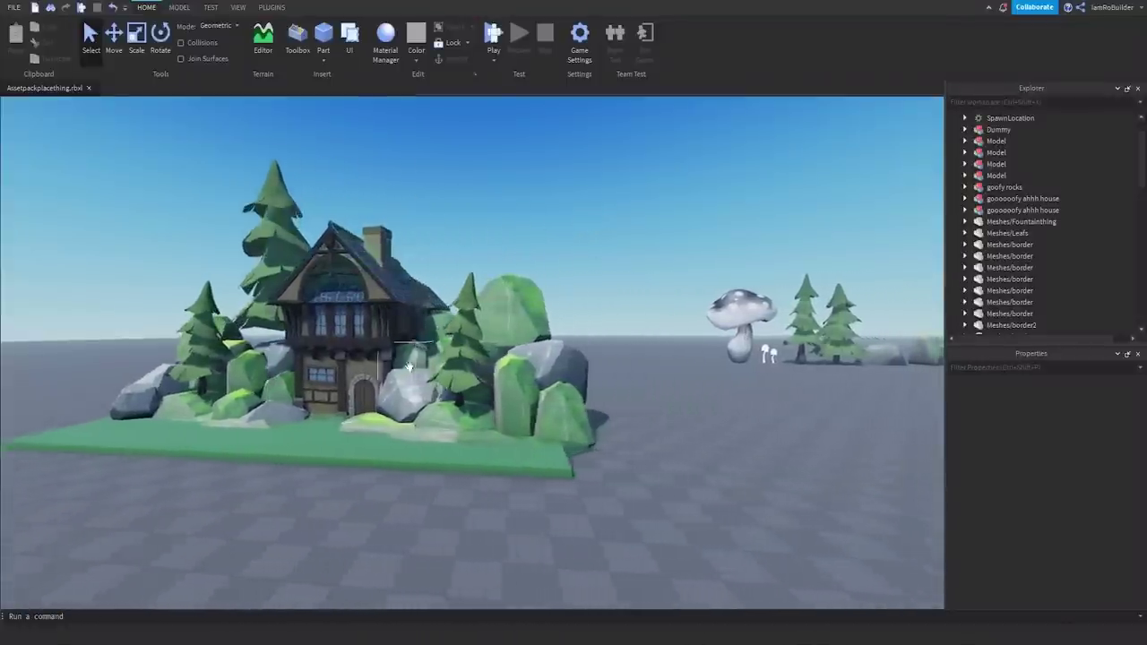
{"action": "key", "text": "w"}
{"action": "right_click_drag", "start_coordinate": [535, 466], "coordinate": [576, 442]}
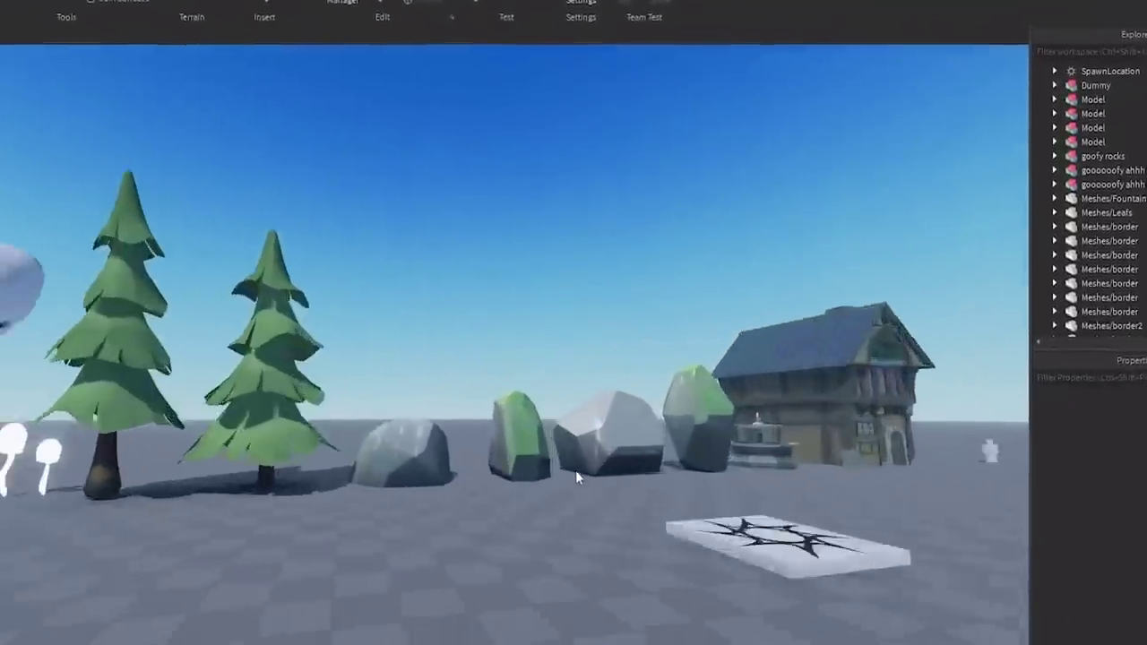
{"action": "key", "text": "w"}
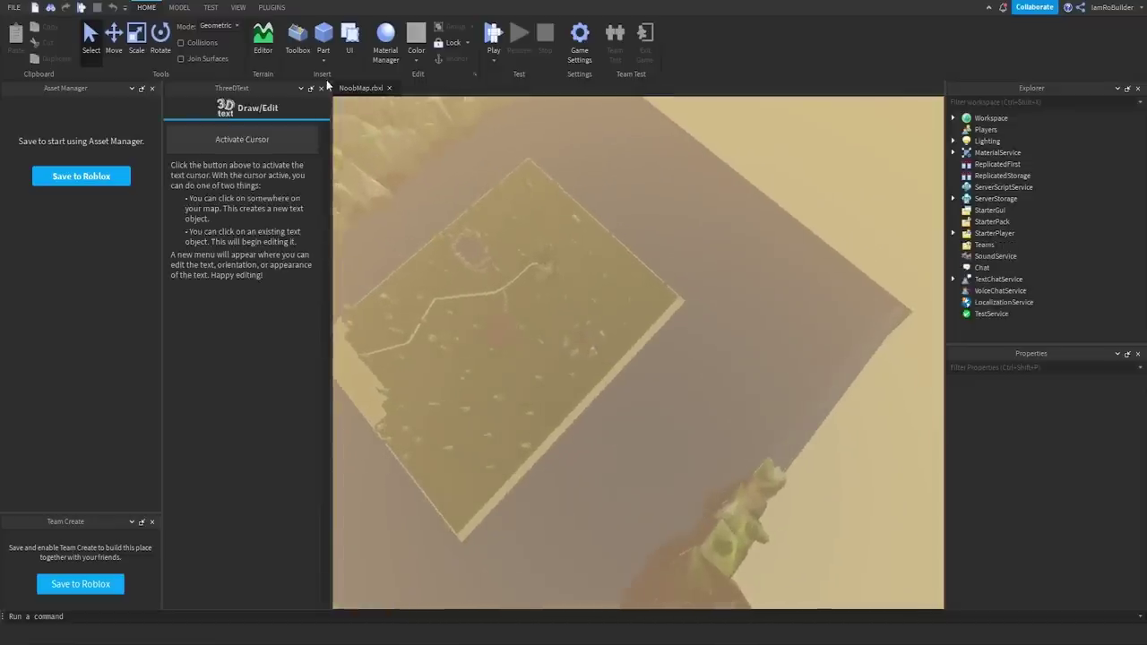
Close the ThreeDText plugin window in NoobMap.rbxl and fly down from the overview to the forested island.
{"action": "left_click", "coordinate": [322, 88]}
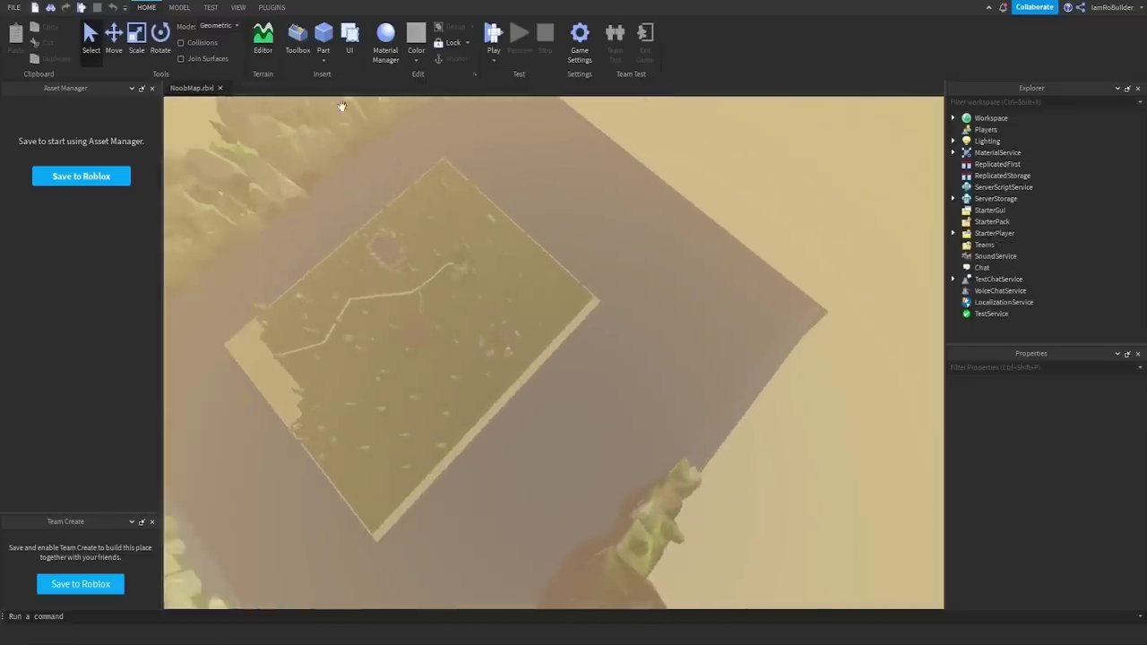
{"action": "right_click_drag", "start_coordinate": [741, 339], "coordinate": [776, 342]}
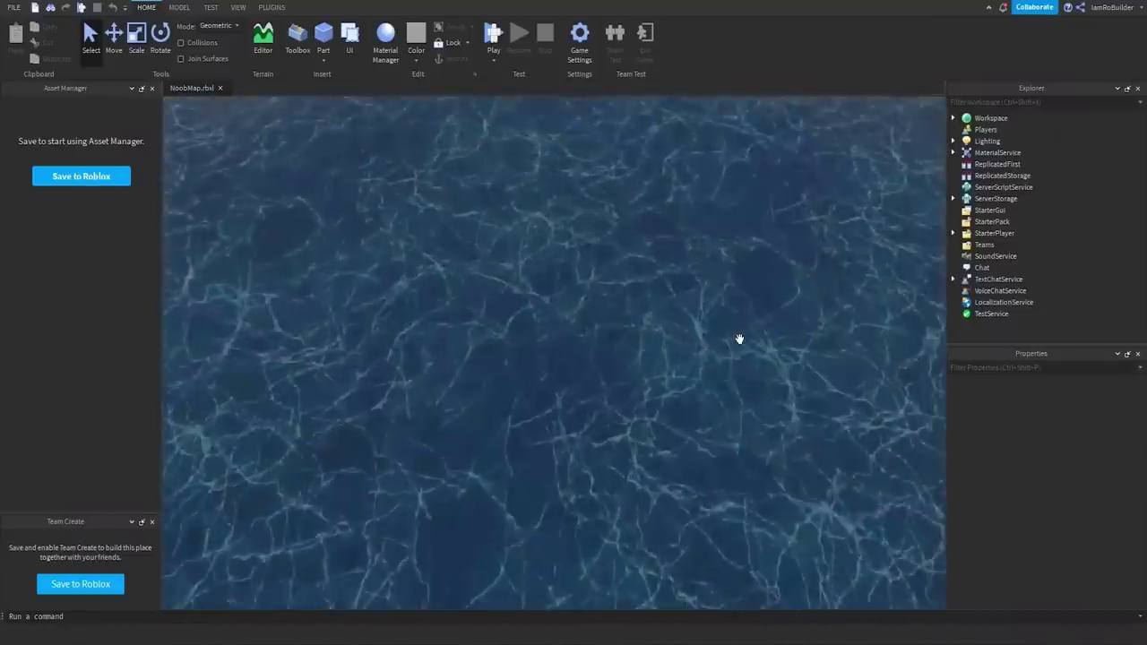
{"action": "scroll", "coordinate": [1044, 287], "scroll_direction": "down", "scroll_amount": 3}
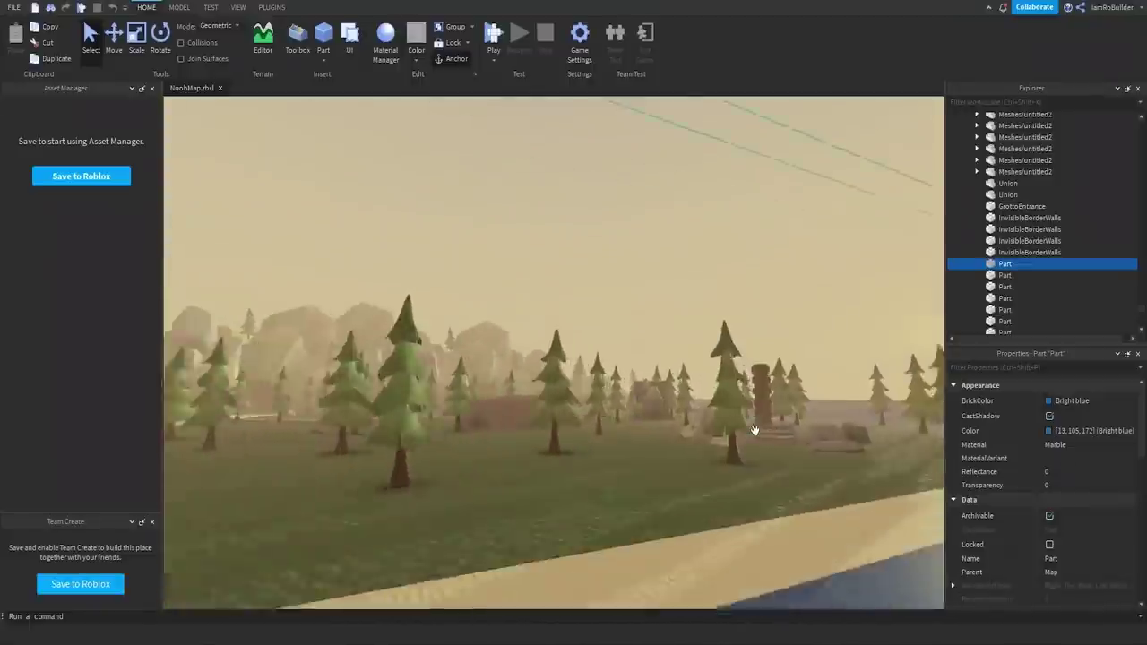
{"action": "right_click_drag", "start_coordinate": [754, 431], "coordinate": [752, 427]}
{"action": "left_click", "coordinate": [684, 353]}
{"action": "right_click_drag", "start_coordinate": [662, 311], "coordinate": [661, 310]}
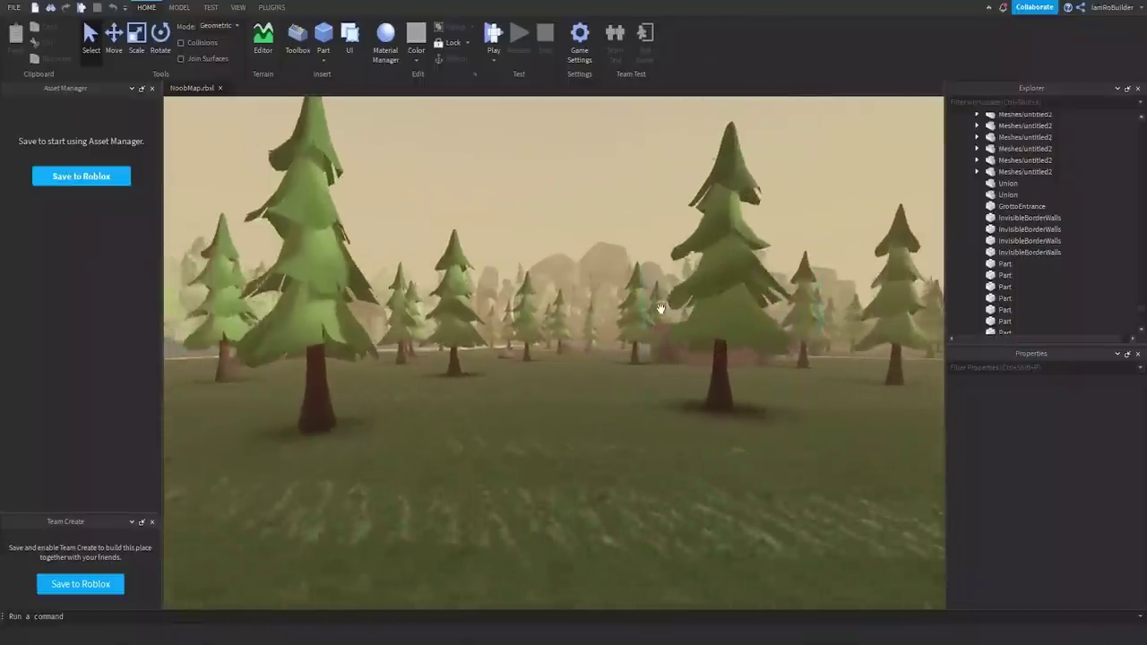
Fly through the NoobMap pine forest to the timber-framed house and its stone path.
{"action": "right_click_drag", "start_coordinate": [660, 309], "coordinate": [678, 308]}
{"action": "key", "text": "s"}
{"action": "key", "text": "w"}
{"action": "key", "text": "w"}
{"action": "key", "text": "w"}
{"action": "key", "text": "w"}
{"action": "key", "text": "s"}
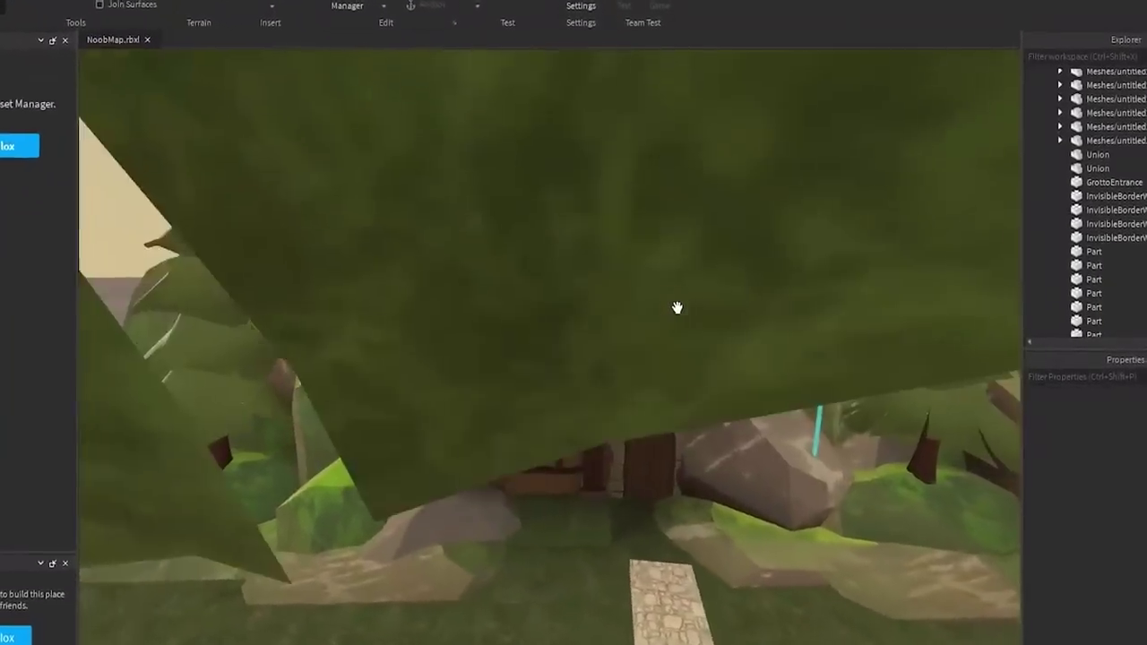
{"action": "key", "text": "s"}
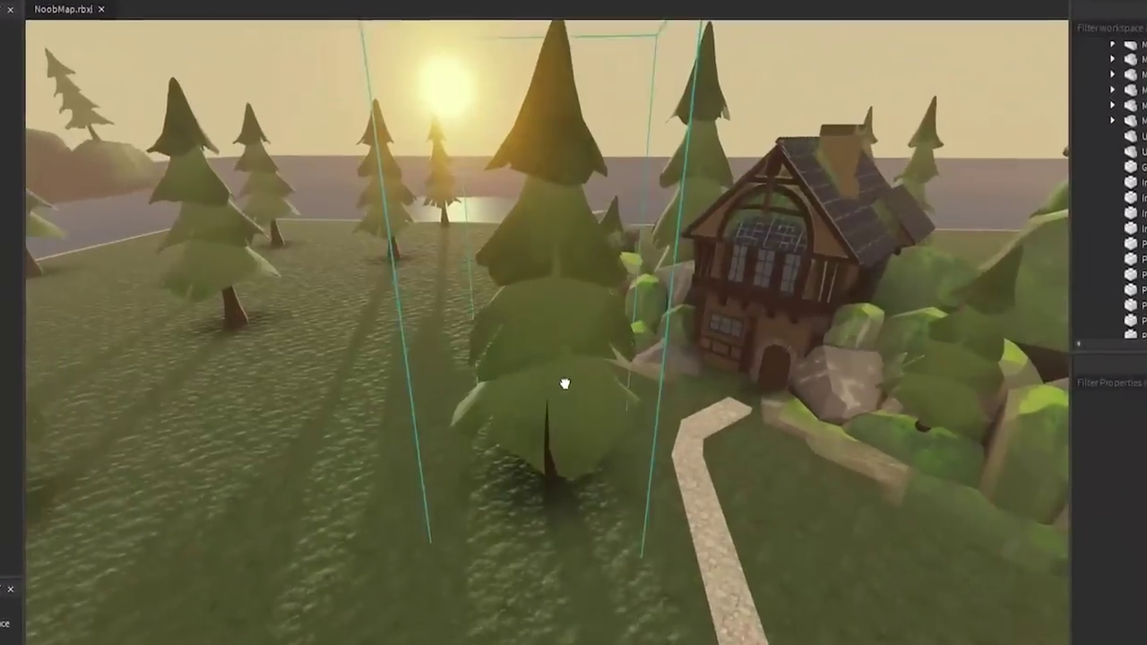
Delete the large pine tree beside the stone path and view the timber-framed house from the front.
{"action": "left_click", "coordinate": [568, 379]}
{"action": "key", "text": "Delete"}
{"action": "key", "text": "w"}
{"action": "right_click_drag", "start_coordinate": [636, 365], "coordinate": [627, 361]}
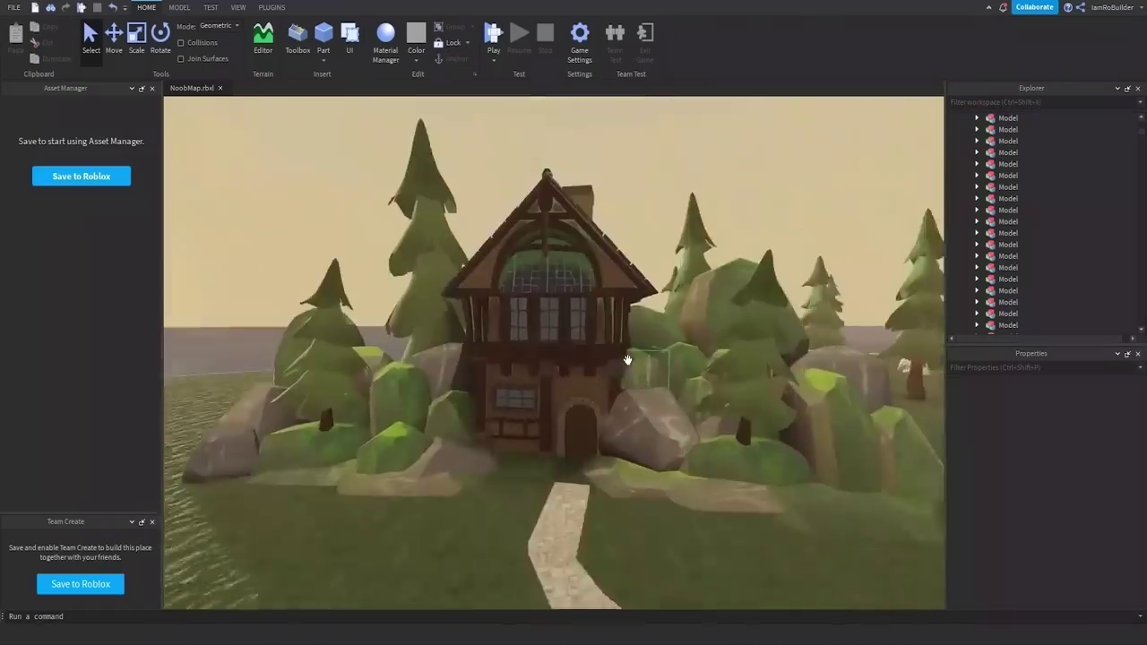
{"action": "key", "text": "s"}
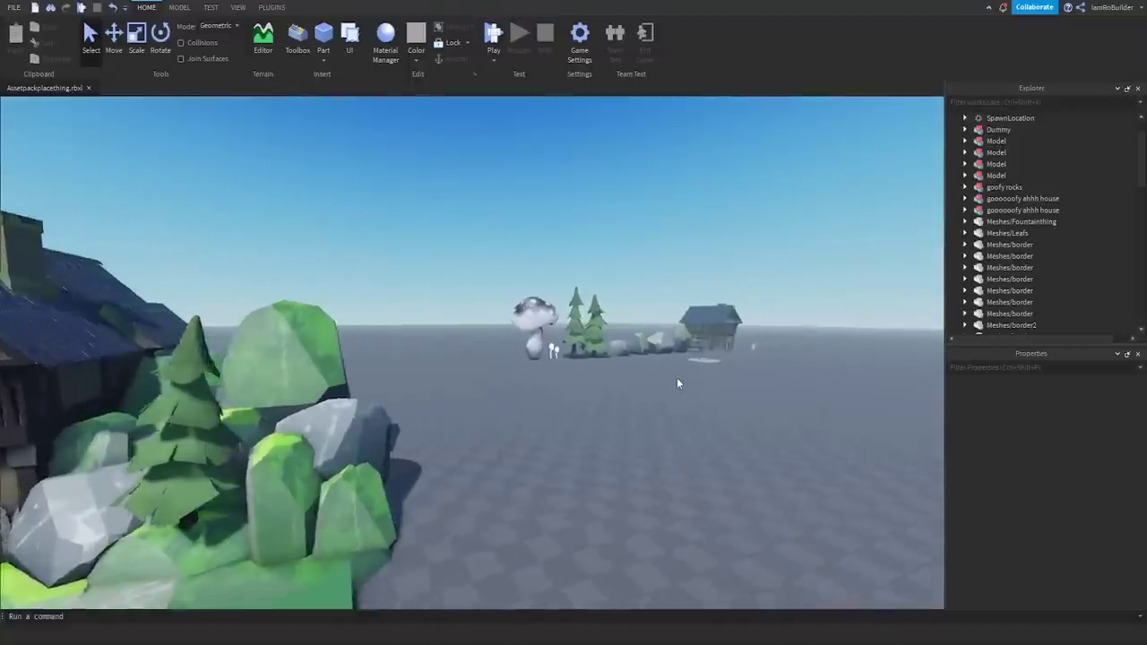
Revisit the models and the timber-framed house scene in Assetpackplacething.rbxl to compare them with the map.
{"action": "scroll", "coordinate": [652, 348], "scroll_direction": "up", "scroll_amount": 10}
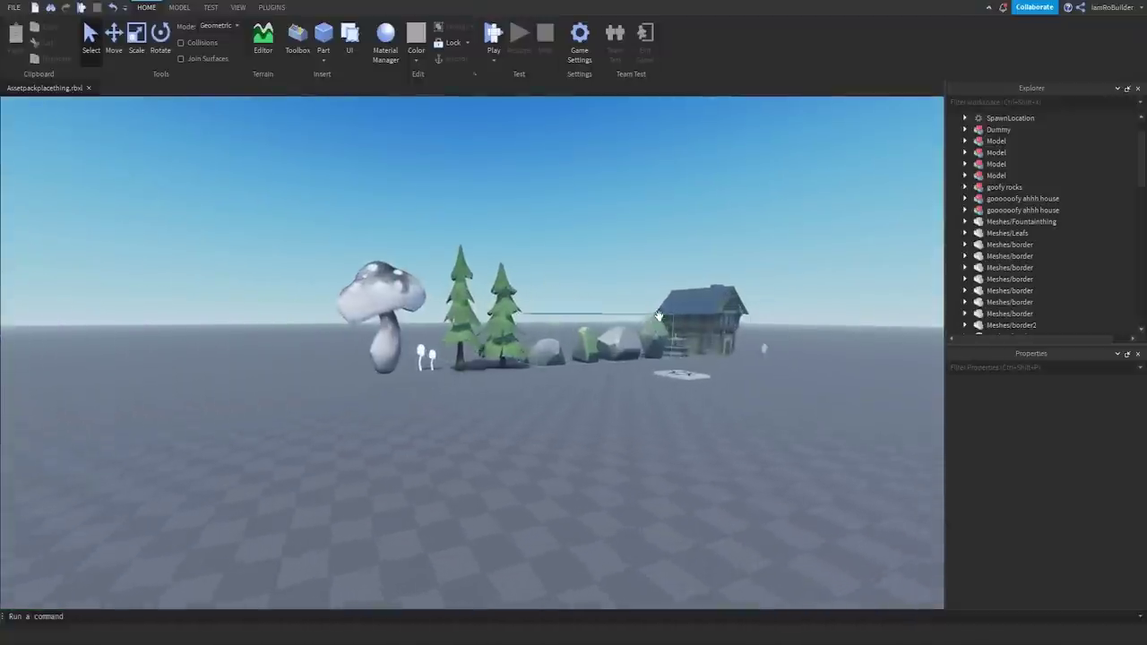
{"action": "scroll", "coordinate": [661, 305], "scroll_direction": "up", "scroll_amount": 5}
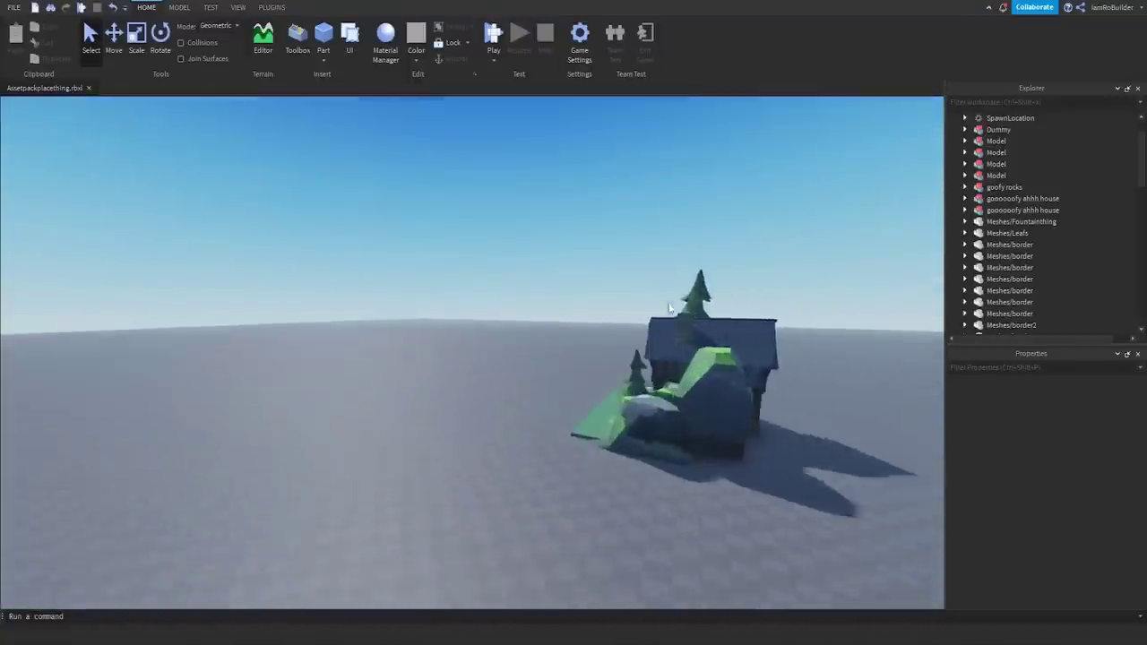
{"action": "scroll", "coordinate": [668, 307], "scroll_direction": "up", "scroll_amount": 10}
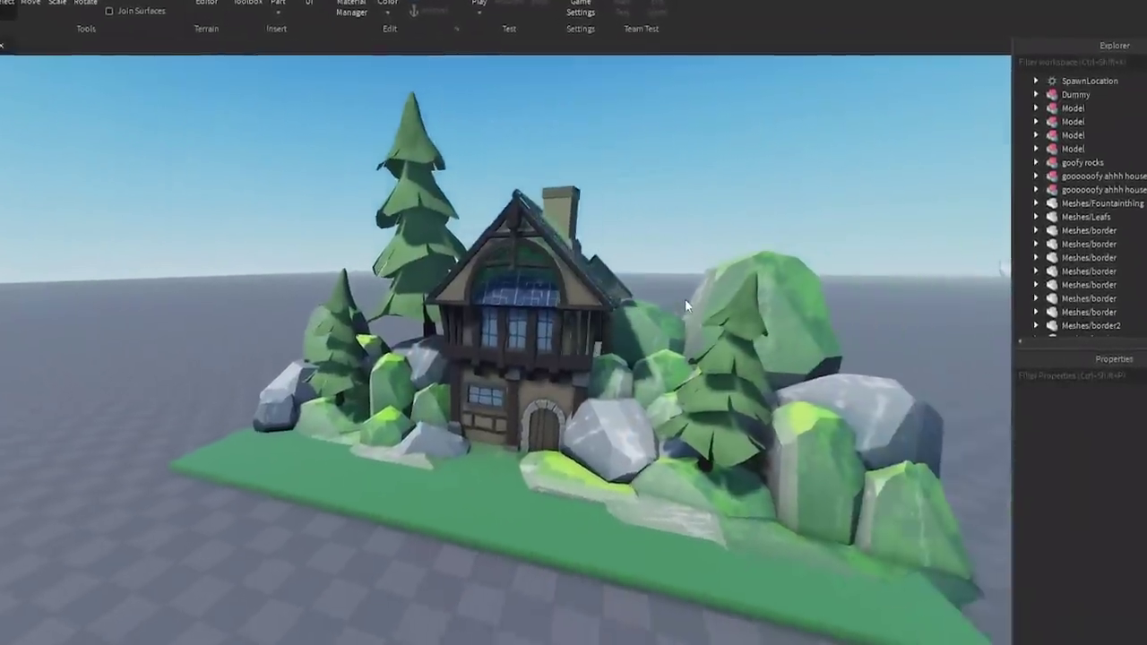
{"action": "key", "text": "d"}
Switch to the NoobMap.rbxl window and explore the island from the timber-framed house through to the dark enclosed interior.
{"action": "mouse_move", "coordinate": [691, 638]}
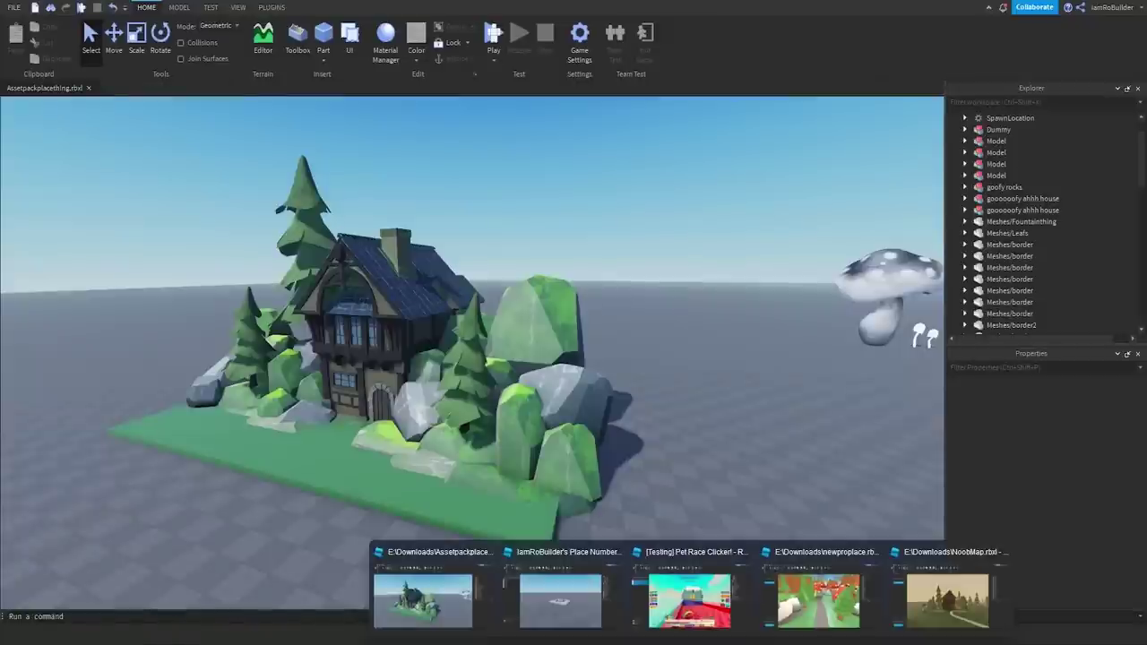
{"action": "left_click", "coordinate": [947, 600]}
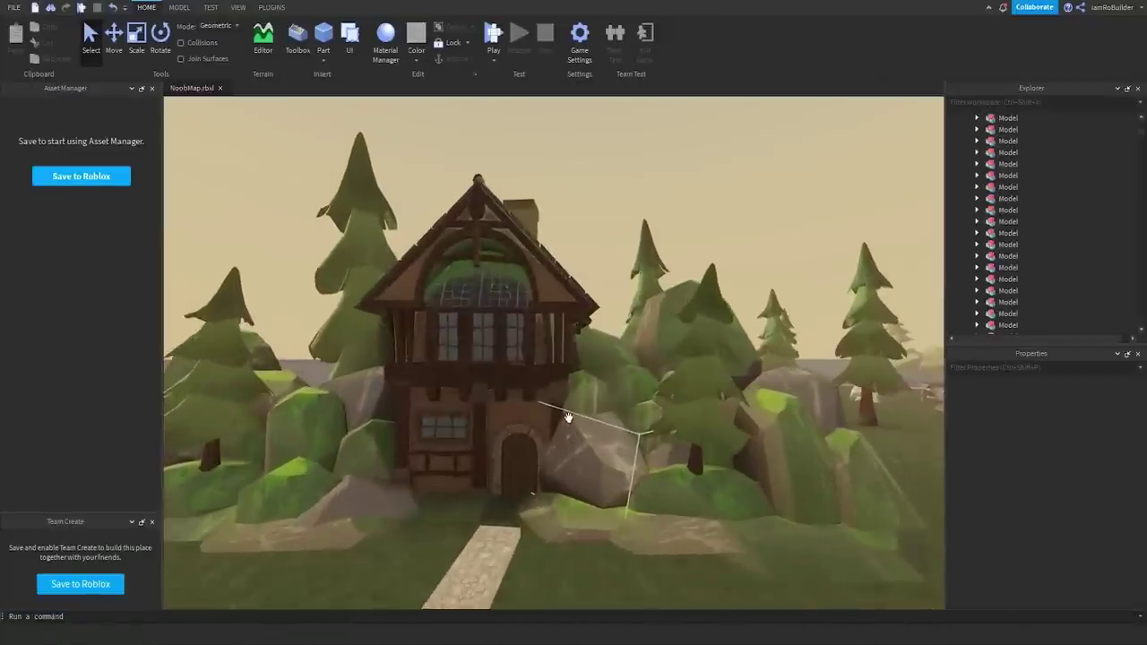
{"action": "scroll", "coordinate": [570, 415], "scroll_direction": "down", "scroll_amount": 5}
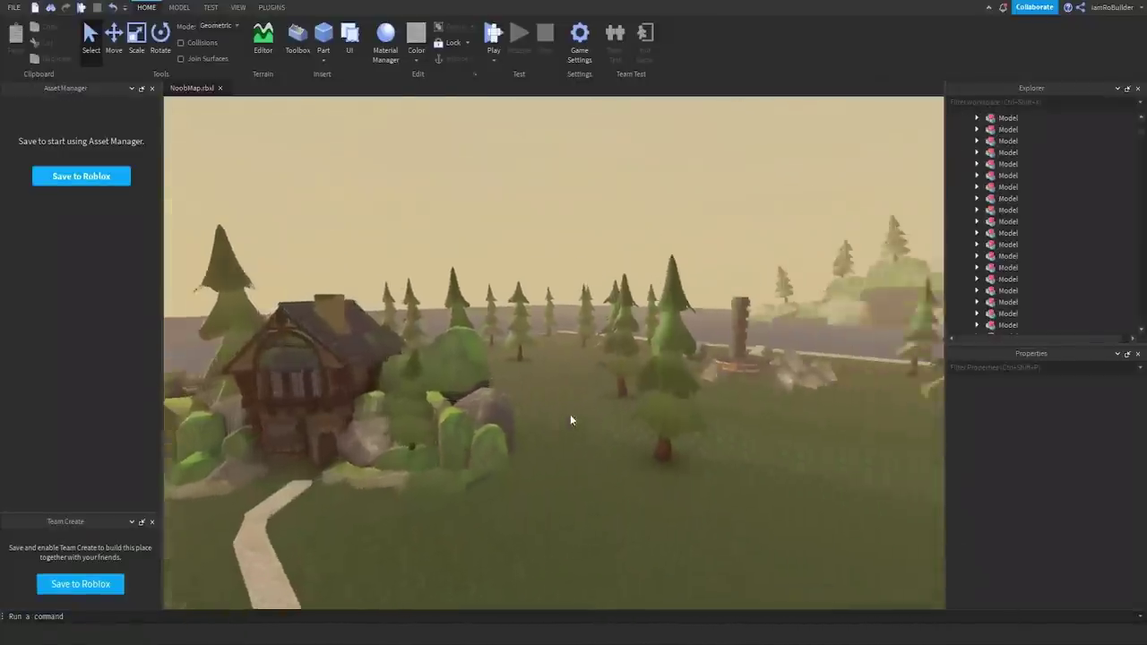
{"action": "right_click_drag", "start_coordinate": [570, 415], "coordinate": [570, 414]}
{"action": "key", "text": "w"}
{"action": "key", "text": "w"}
{"action": "key", "text": "s"}
{"action": "scroll", "coordinate": [568, 414], "scroll_direction": "down", "scroll_amount": 5}
{"action": "scroll", "coordinate": [673, 389], "scroll_direction": "up", "scroll_amount": 8}
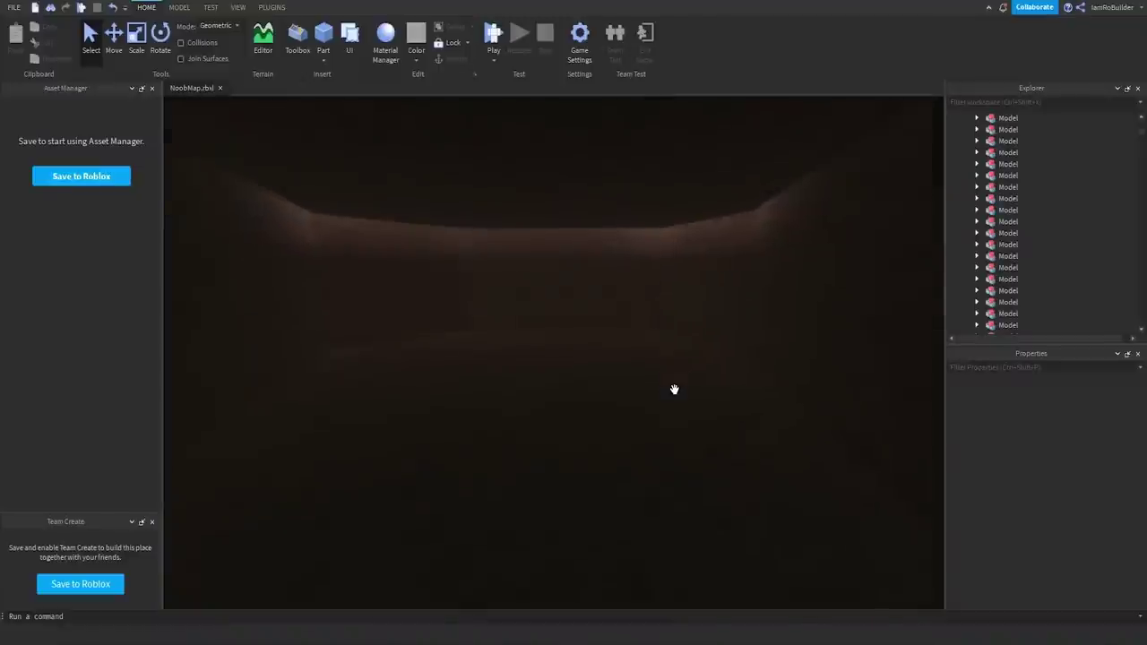
Examine the island from above, then its shoreline, stone pillar and the pine trees at ground level facing the sun.
{"action": "scroll", "coordinate": [674, 391], "scroll_direction": "down", "scroll_amount": 10}
{"action": "scroll", "coordinate": [674, 390], "scroll_direction": "down", "scroll_amount": 8}
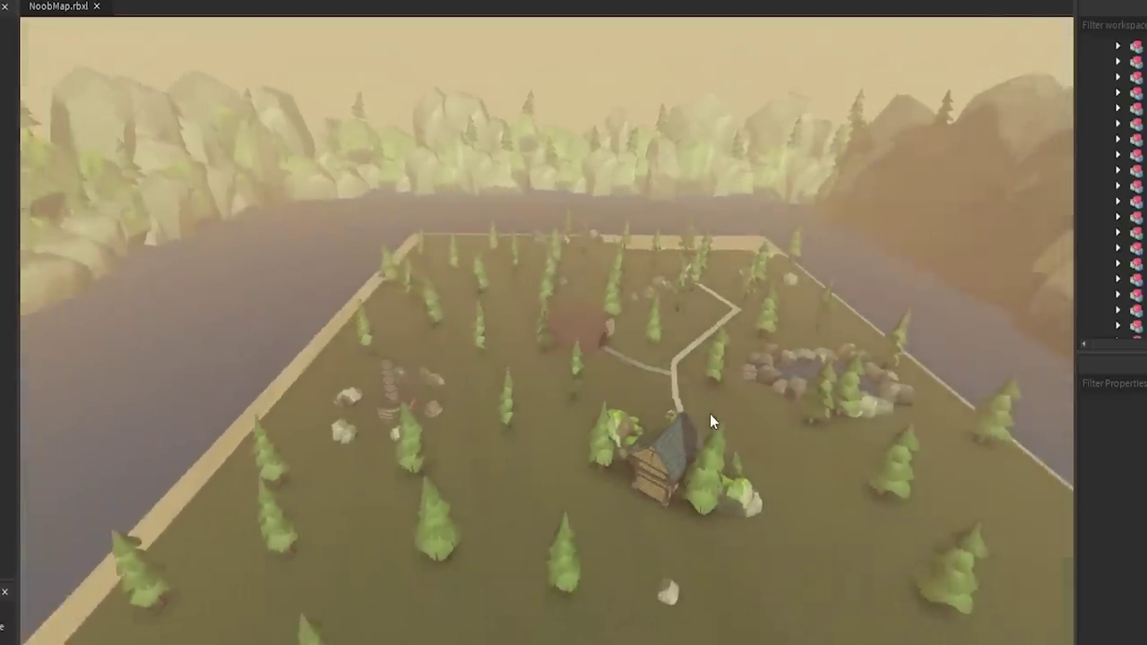
{"action": "scroll", "coordinate": [674, 390], "scroll_direction": "up", "scroll_amount": 3}
{"action": "key", "text": "w"}
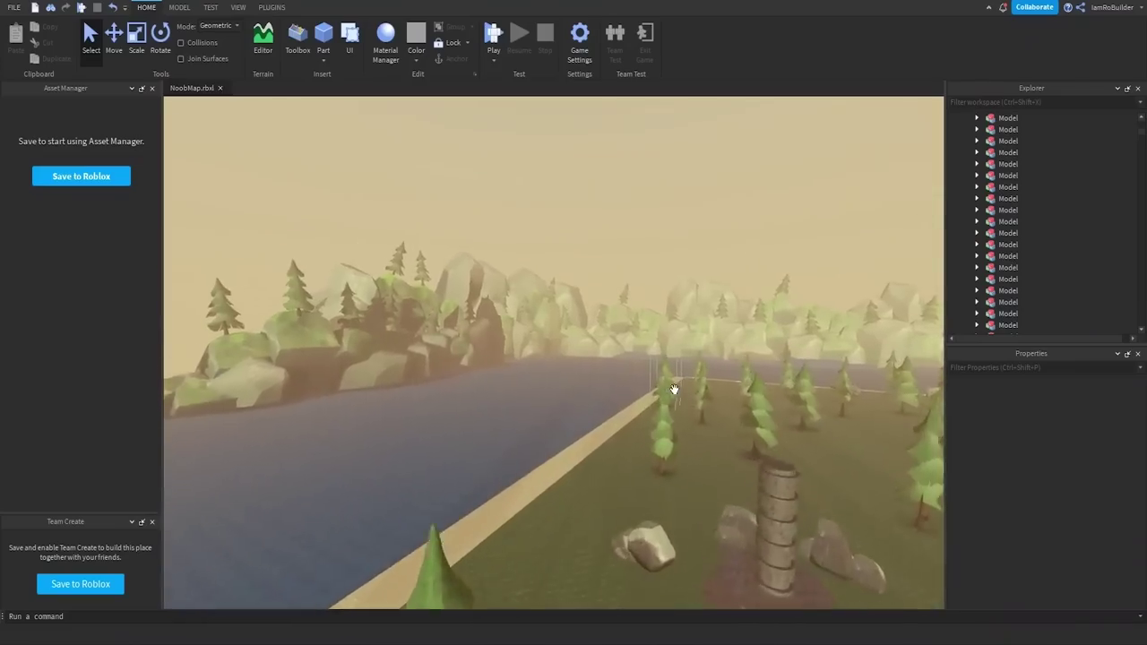
{"action": "key", "text": "w"}
{"action": "mouse_move", "coordinate": [674, 390]}
{"action": "right_mouse_down"}
{"action": "mouse_move", "coordinate": [679, 411]}
{"action": "mouse_move", "coordinate": [663, 398]}
{"action": "mouse_move", "coordinate": [679, 412]}
{"action": "right_mouse_up"}
{"action": "key", "text": "w"}
{"action": "key", "text": "w"}
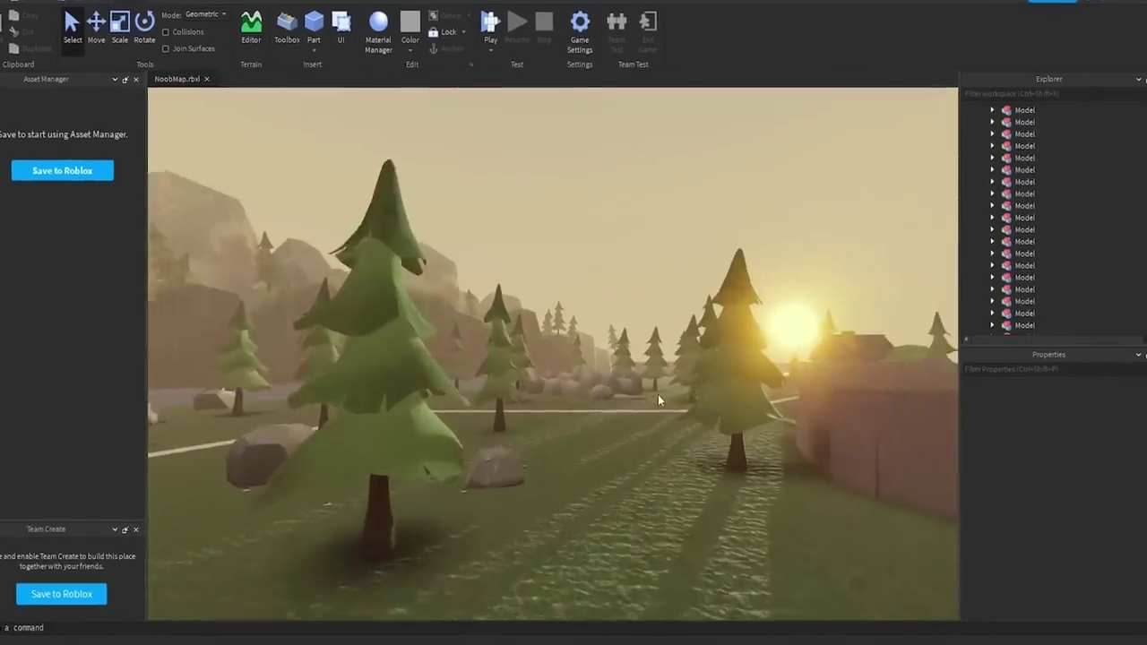
Inspect the pine forest around the stone fountain and continue to the large rocks near the pale path.
{"action": "key", "text": "w"}
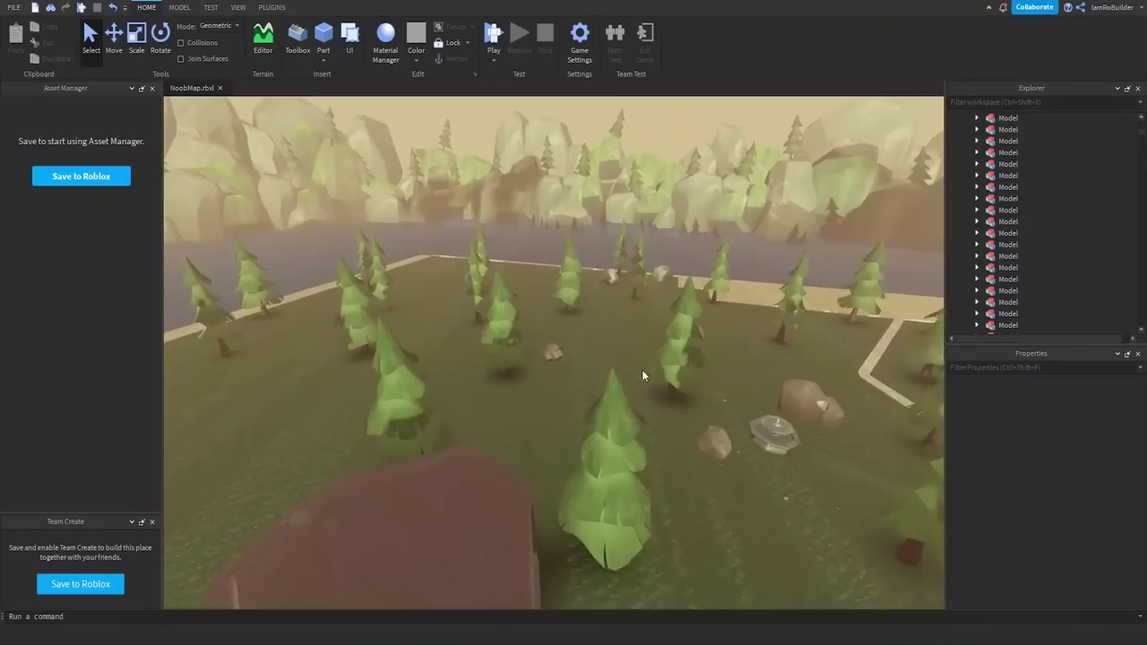
{"action": "key", "text": "s"}
{"action": "right_click_drag", "start_coordinate": [642, 370], "coordinate": [642, 370]}
{"action": "key", "text": "w"}
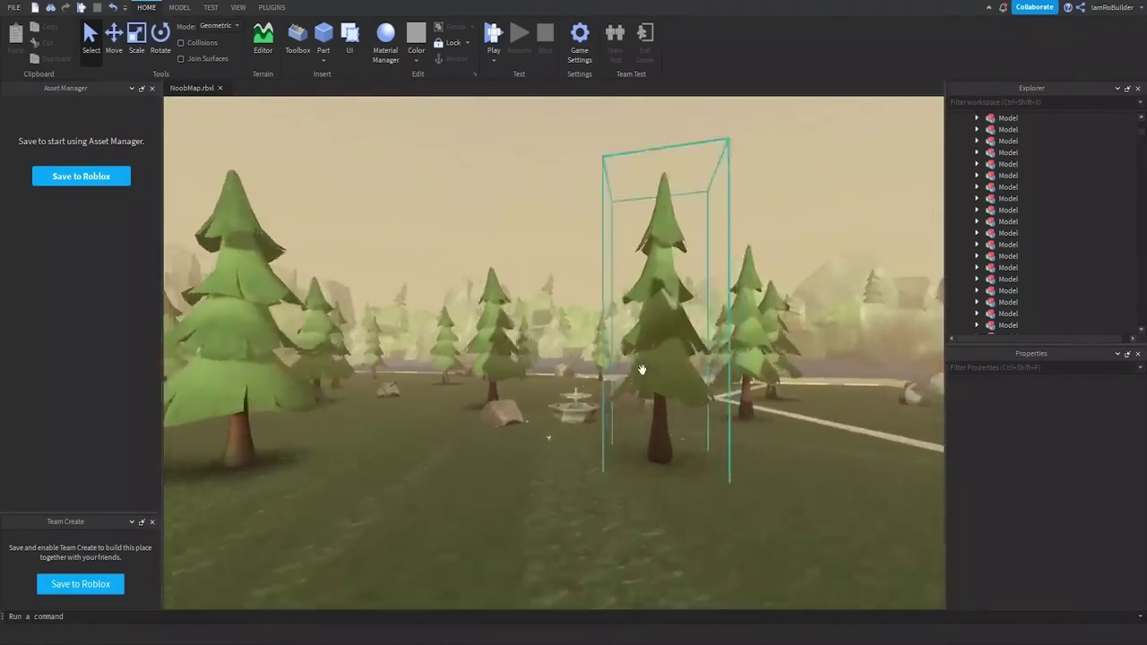
{"action": "key", "text": "w"}
{"action": "right_click_drag", "start_coordinate": [642, 369], "coordinate": [642, 369]}
{"action": "key", "text": "a"}
{"action": "key", "text": "w"}
{"action": "key", "text": "w"}
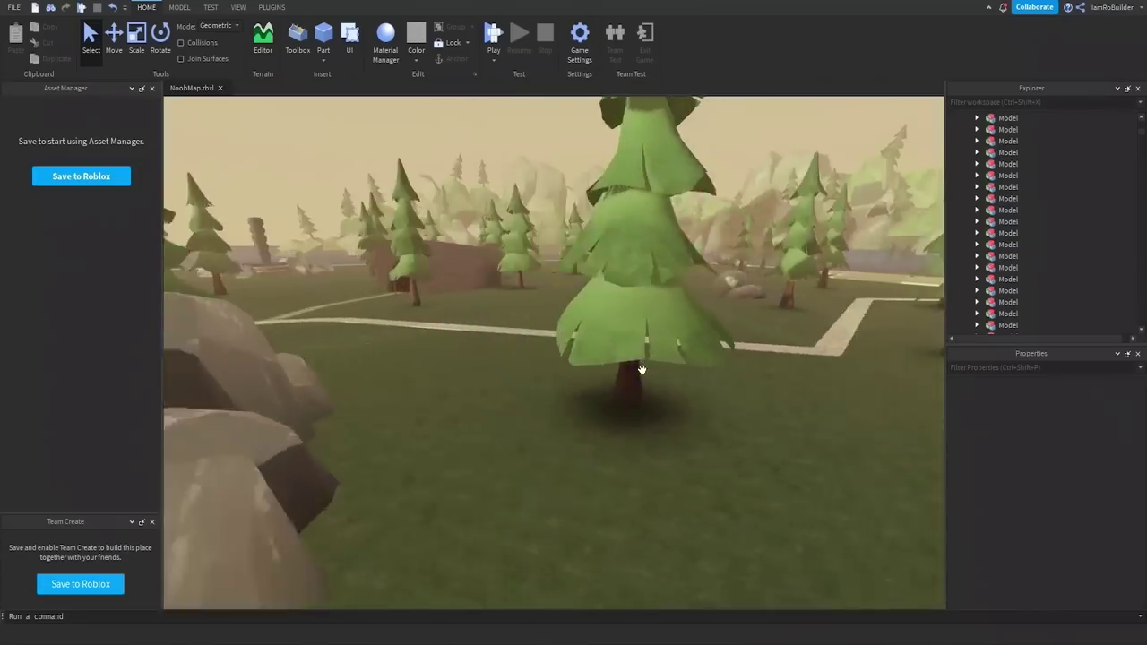